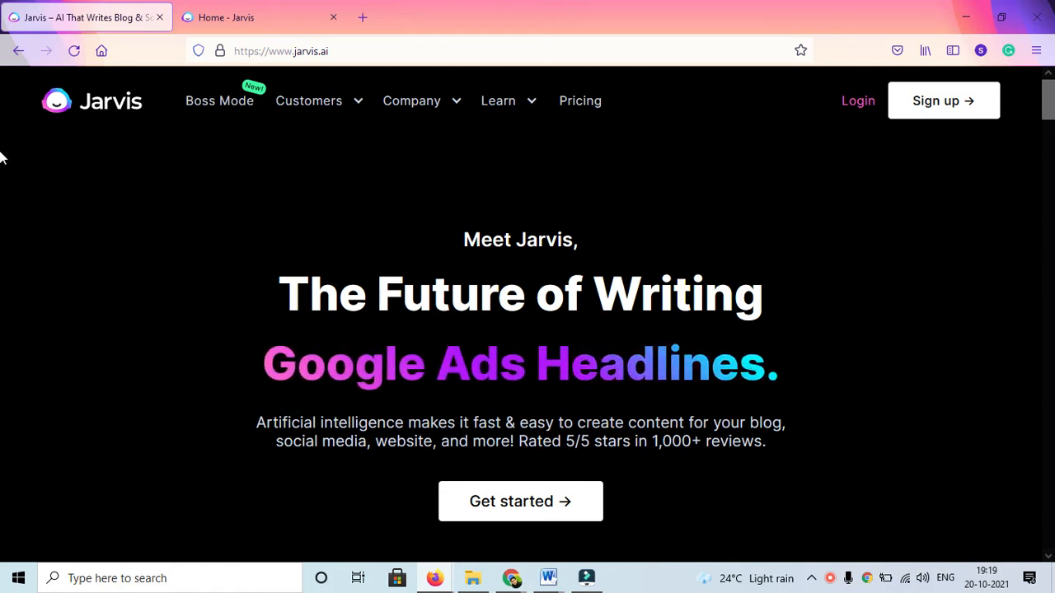
- Look through the Jarvis home page, including its overview of what the AI writer helps with
{"action": "left_click_drag", "start_coordinate": [1052, 87], "coordinate": [1052, 251]}
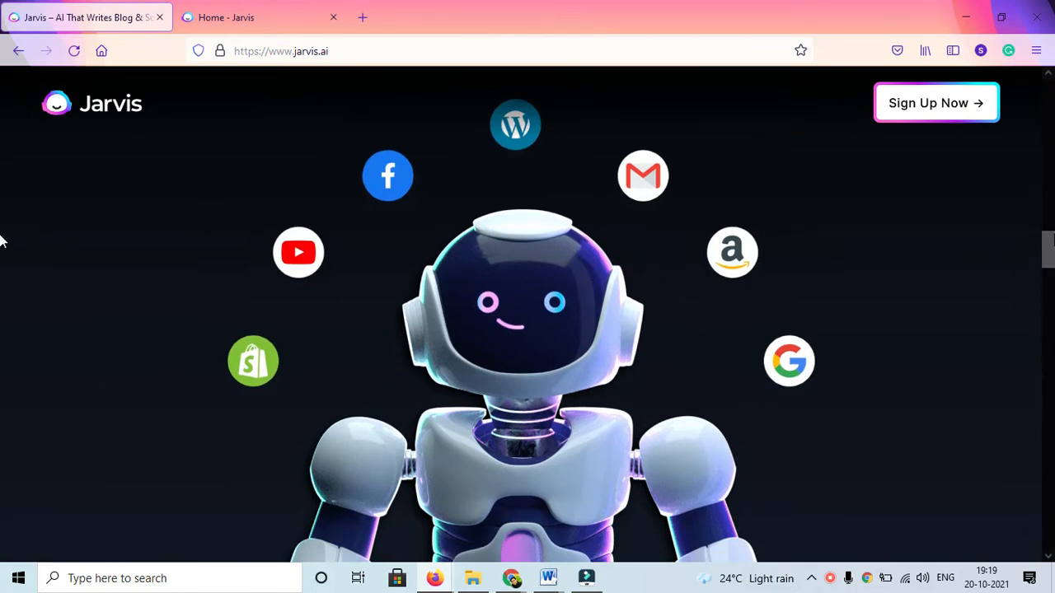
{"action": "scroll", "coordinate": [0, 248], "scroll_direction": "down", "scroll_amount": 1}
{"action": "scroll", "coordinate": [0, 280], "scroll_direction": "down", "scroll_amount": 6}
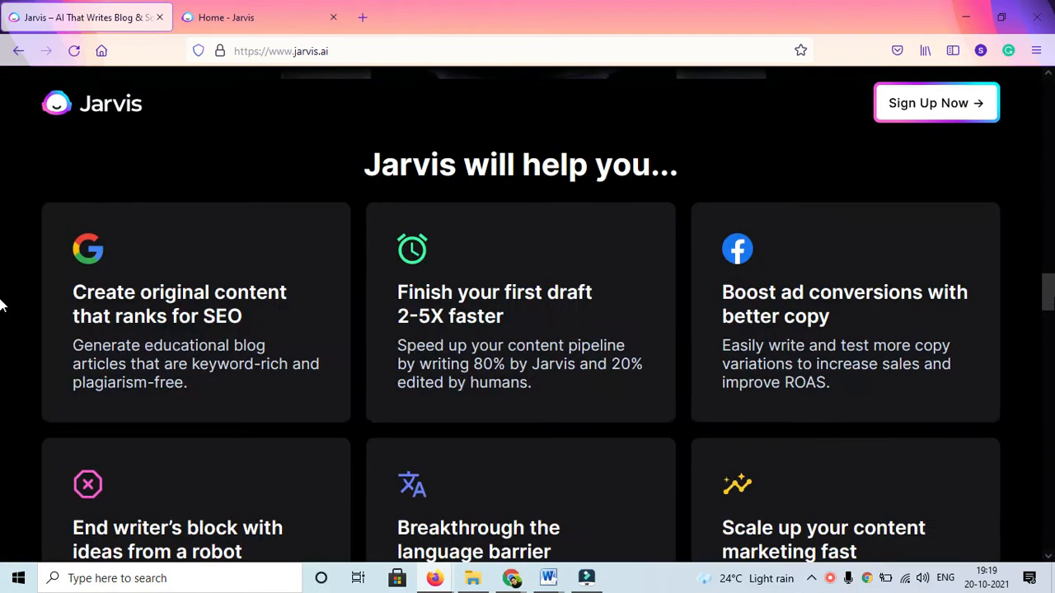
{"action": "left_click_drag", "start_coordinate": [1052, 323], "coordinate": [1053, 103]}
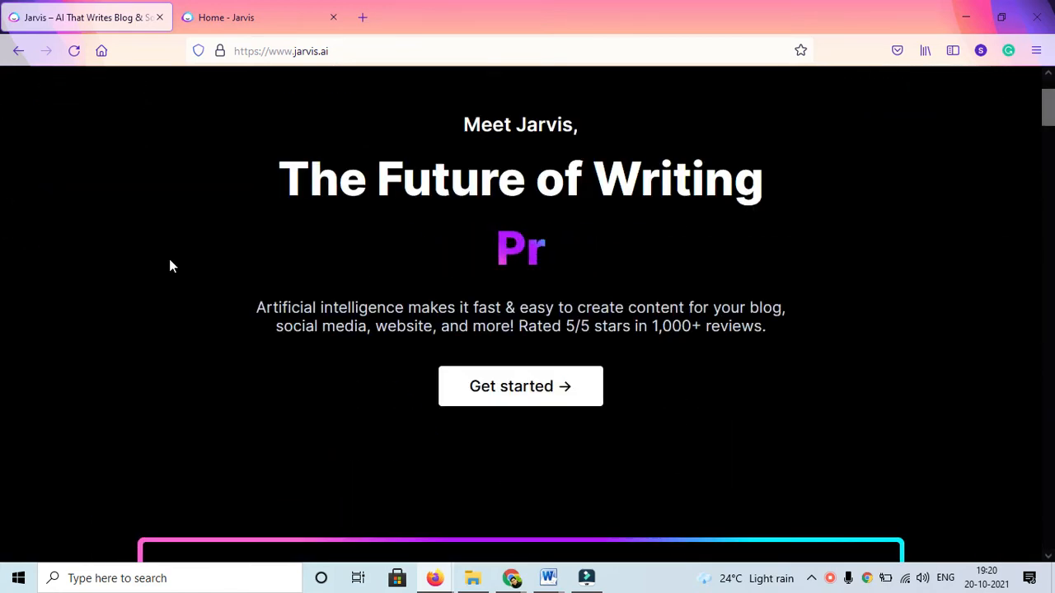
{"action": "scroll", "coordinate": [171, 263], "scroll_direction": "up", "scroll_amount": 2}
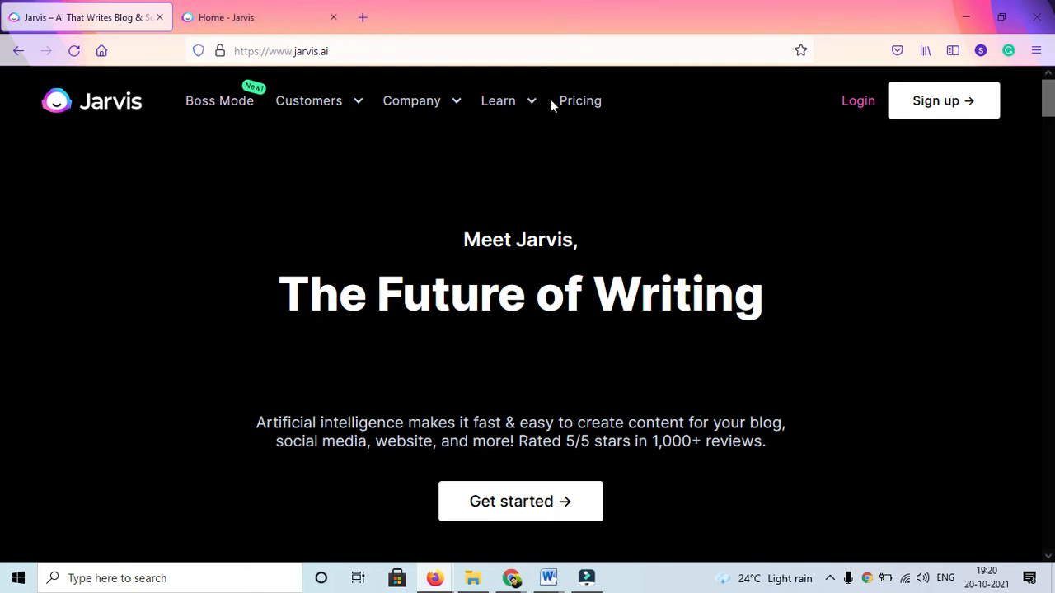
- Switch to the Jarvis app's dashboard and create a new document from scratch
{"action": "left_click", "coordinate": [202, 8]}
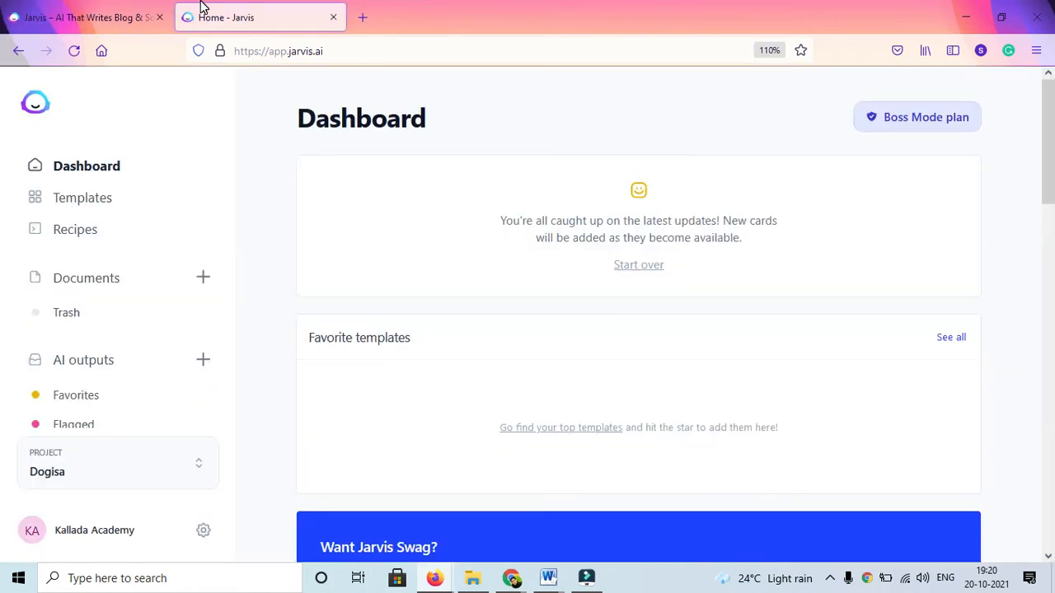
{"action": "left_click", "coordinate": [107, 16]}
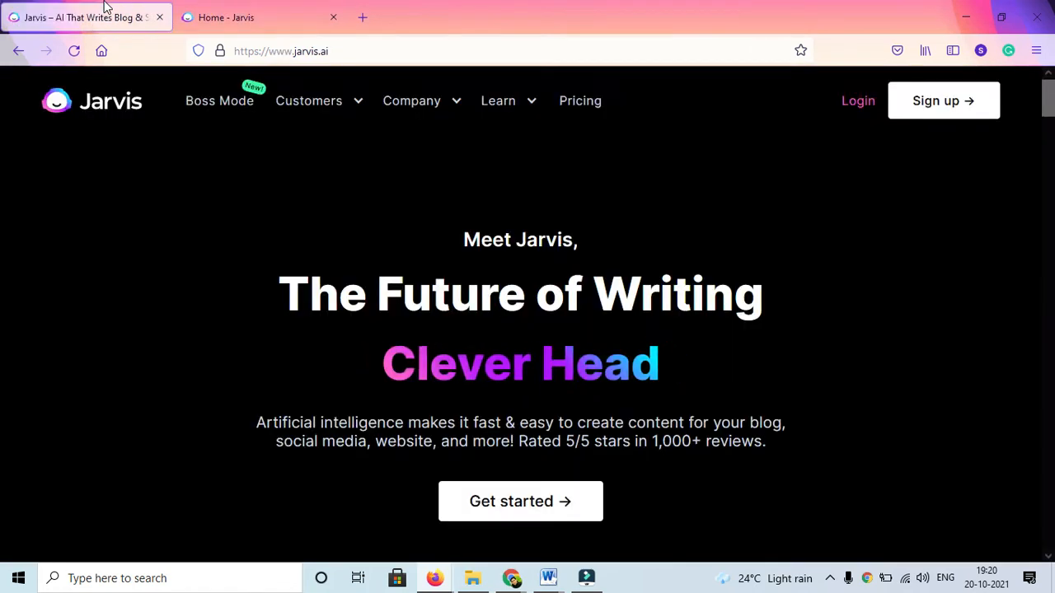
{"action": "left_click", "coordinate": [276, 6]}
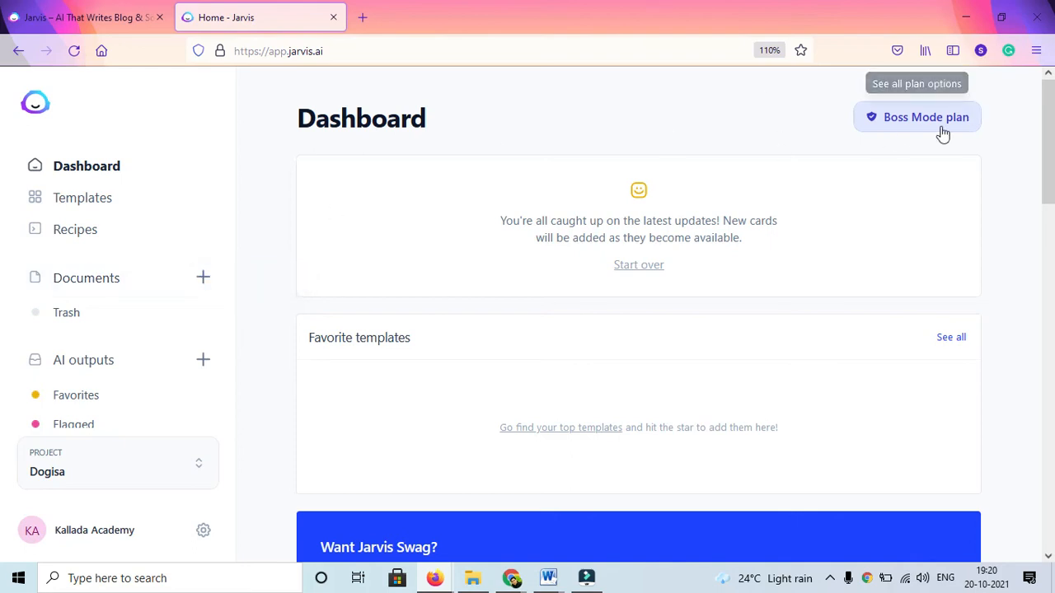
{"action": "mouse_move", "coordinate": [1054, 137]}
{"action": "left_mouse_down"}
{"action": "mouse_move", "coordinate": [1053, 289]}
{"action": "mouse_move", "coordinate": [1054, 124]}
{"action": "left_mouse_up"}
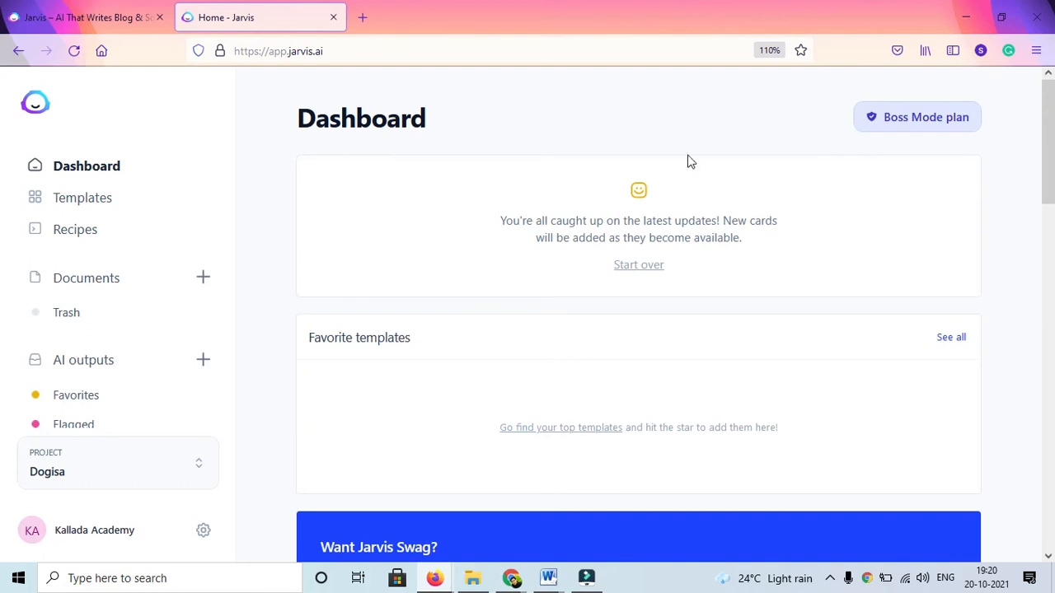
{"action": "left_click", "coordinate": [202, 281]}
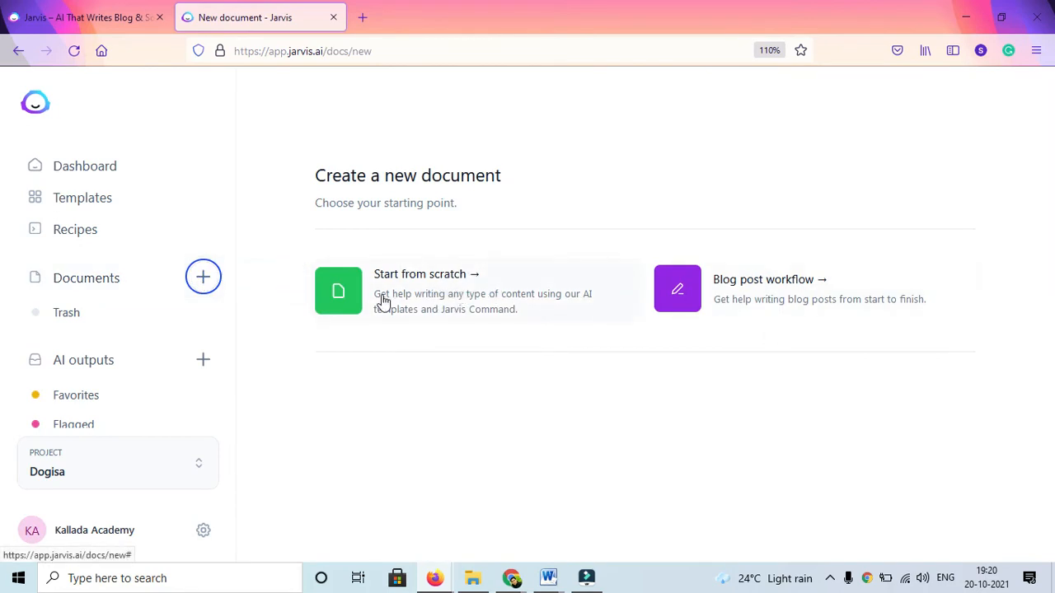
{"action": "left_click", "coordinate": [464, 289]}
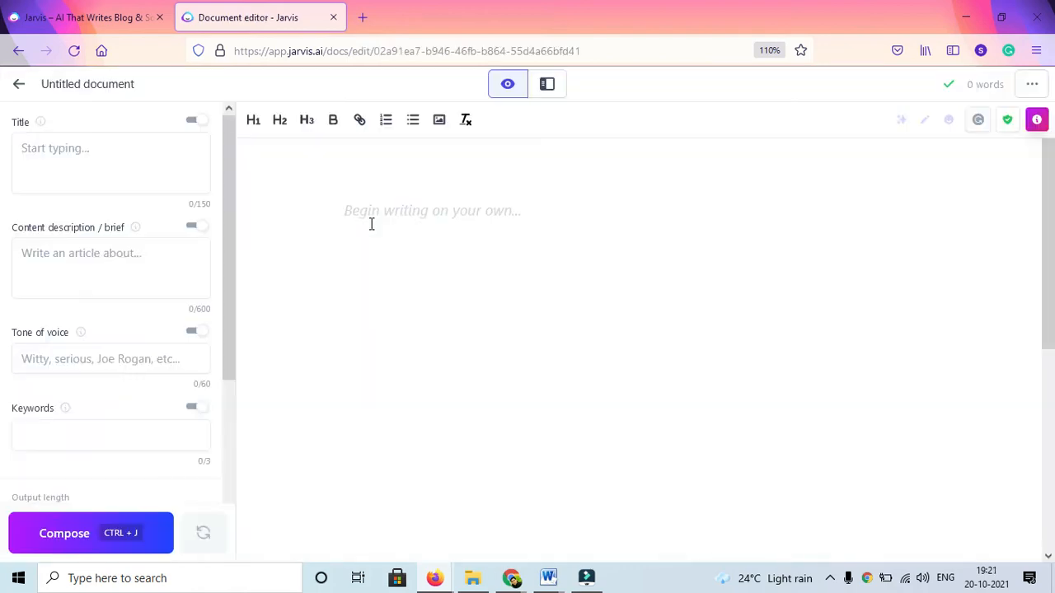
{"action": "left_click", "coordinate": [429, 208]}
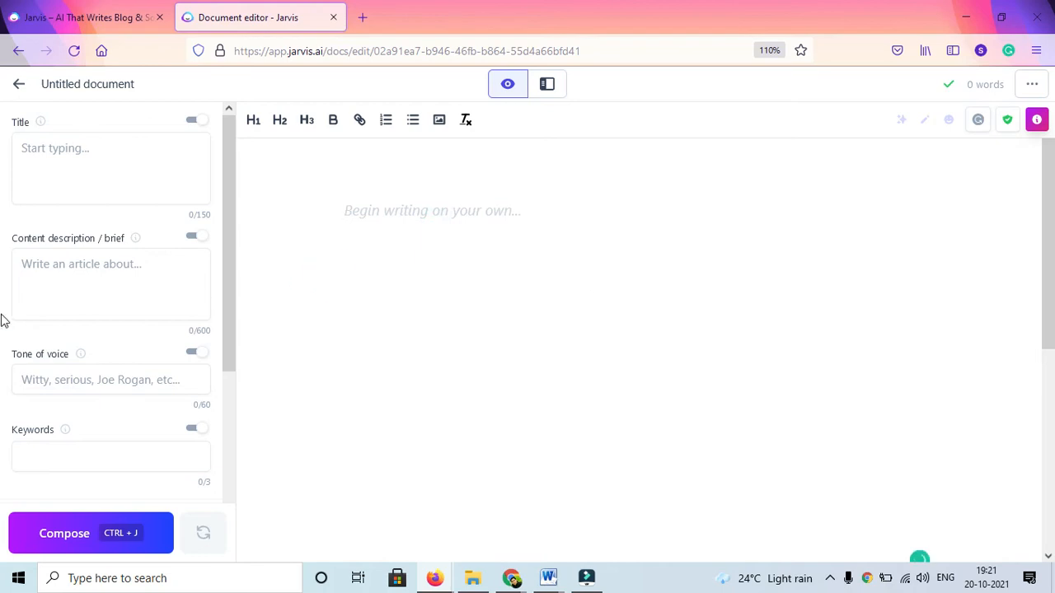
- Enter "How to become a digital marketer?" as the document's title
{"action": "scroll", "coordinate": [4, 317], "scroll_direction": "down", "scroll_amount": 4}
{"action": "scroll", "coordinate": [107, 315], "scroll_direction": "up", "scroll_amount": 4}
{"action": "left_click", "coordinate": [62, 175]}
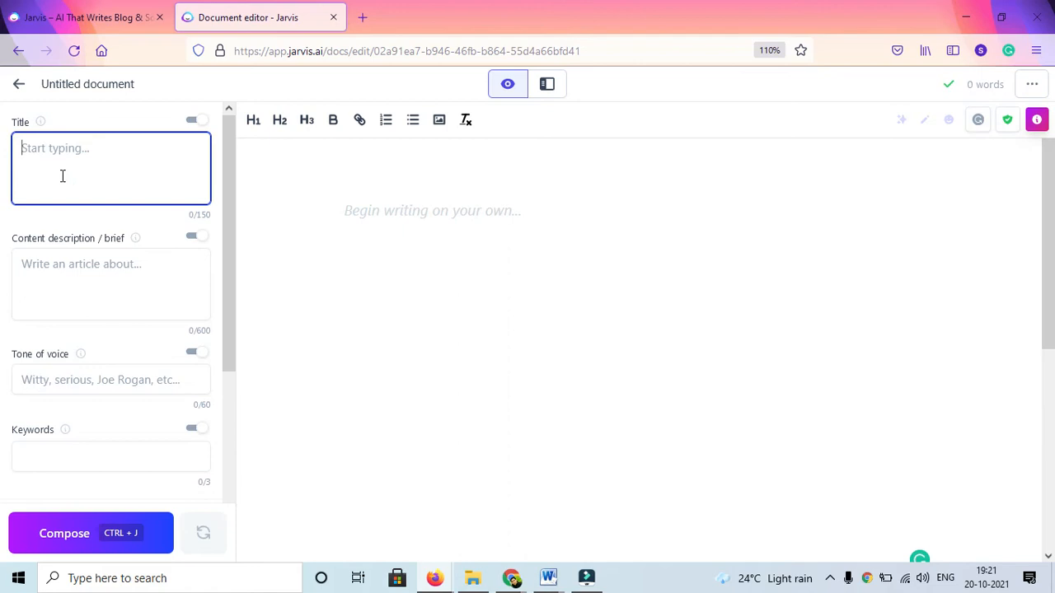
{"action": "type", "text": "How to become a digt"}
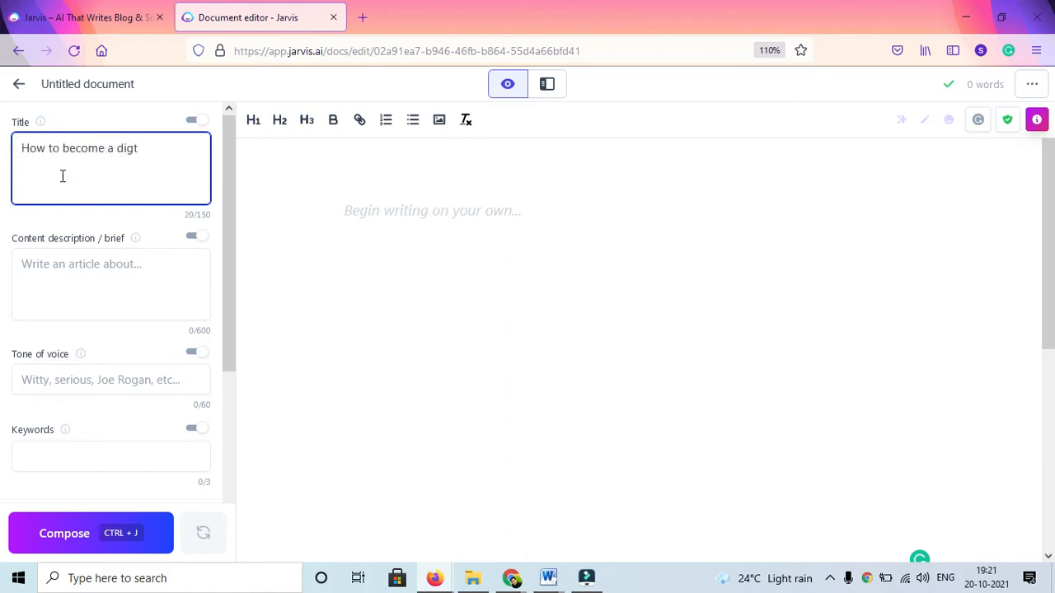
{"action": "key", "text": "BackSpace"}
{"action": "type", "text": "ital marketer?"}
- Begin the content description with "A digital marketing helps to grow a company with online marketing methods, and methods"
{"action": "left_click", "coordinate": [84, 266]}
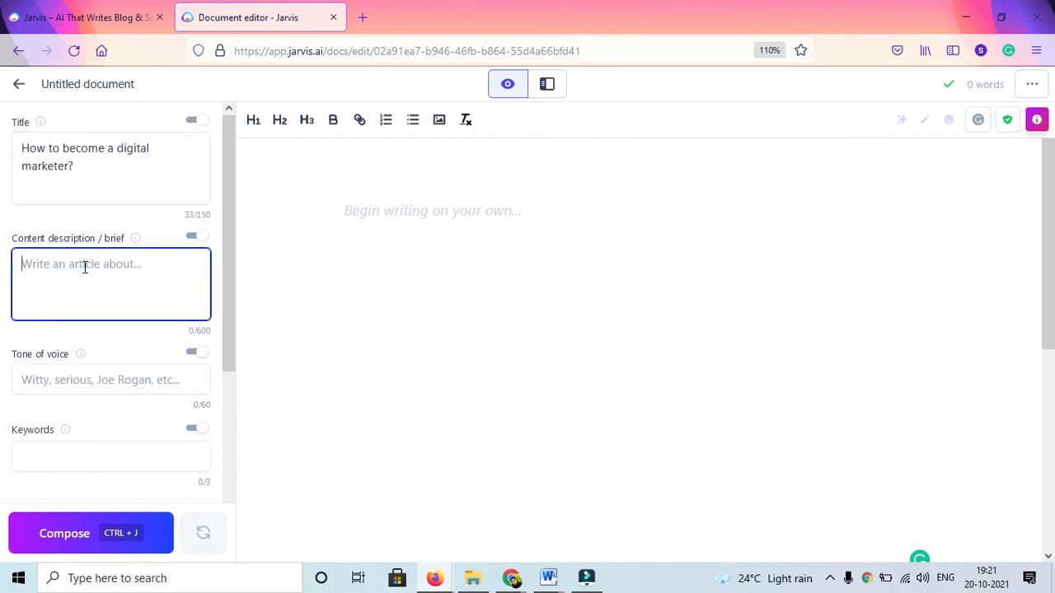
{"action": "type", "text": "Wh"}
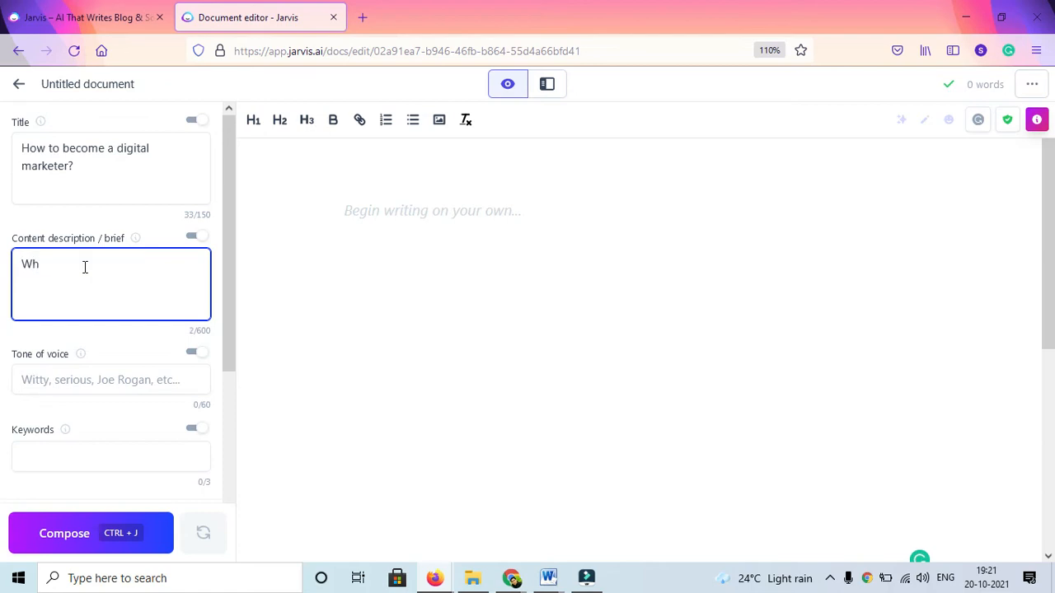
{"action": "type", "text": "at"}
{"action": "key", "text": "BackSpace"}
{"action": "key", "text": "BackSpace"}
{"action": "key", "text": "BackSpace"}
{"action": "key", "text": "BackSpace"}
{"action": "type", "text": "A digital marketing "}
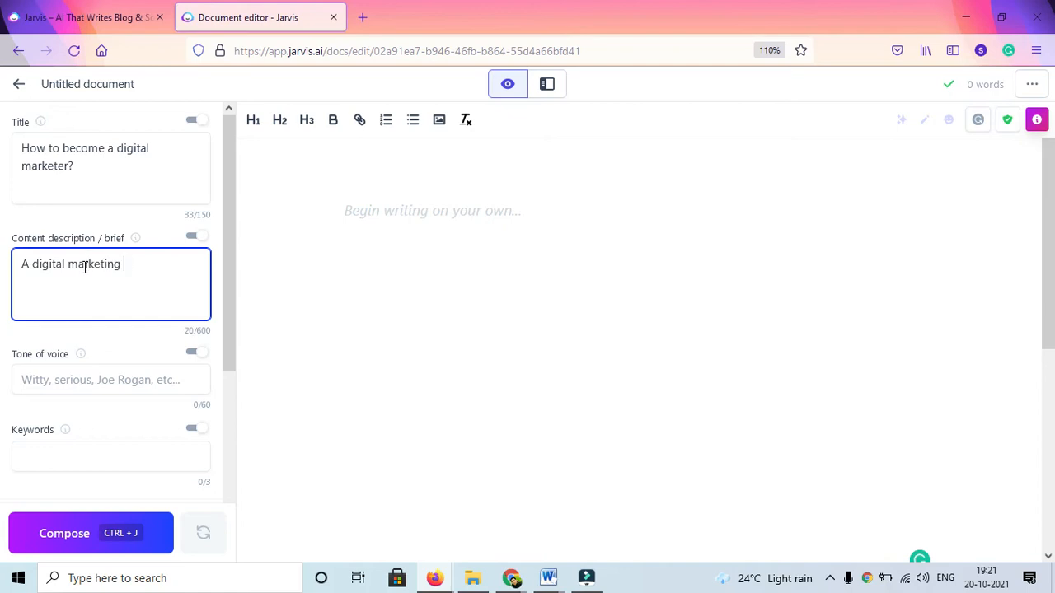
{"action": "type", "text": "helps to grow a company"}
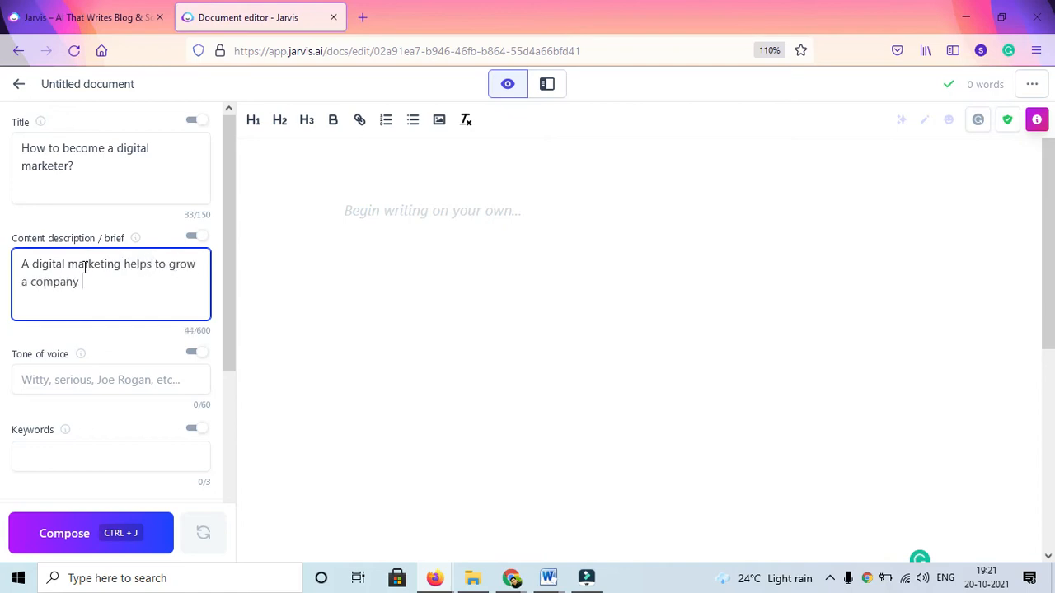
{"action": "type", "text": " with online marketing m"}
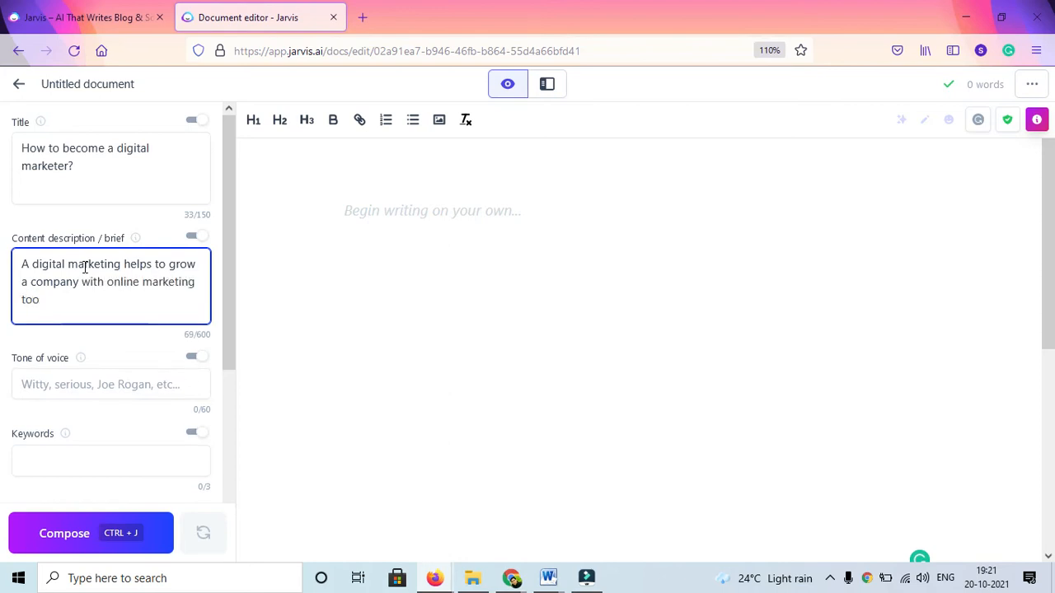
{"action": "type", "text": "ethods, and methods"}
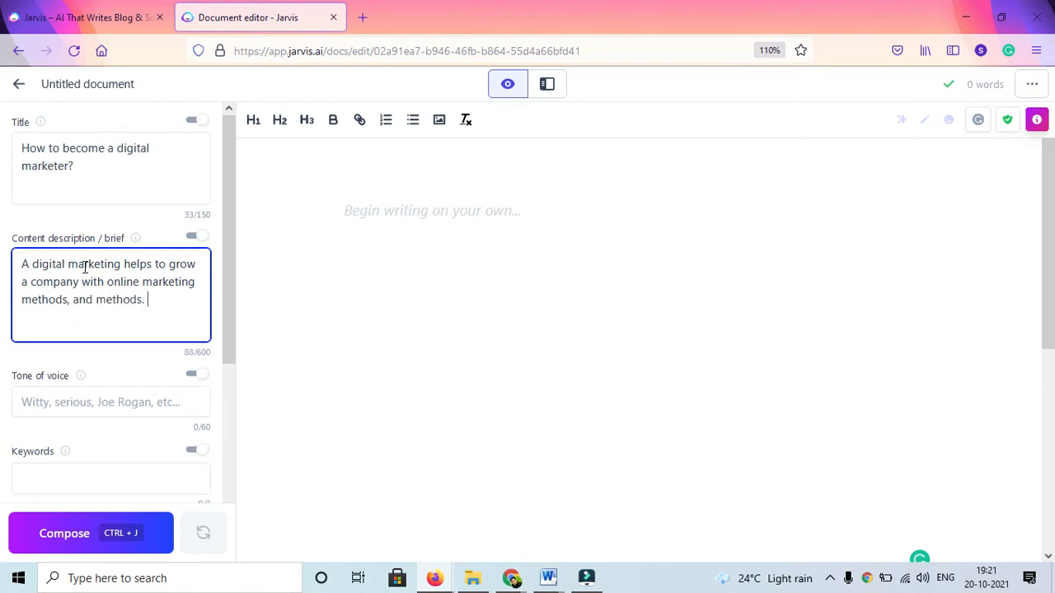
- Continue the content description with the sentence "He uses a diversified group of tools that enhances the influence of the company online."
{"action": "type", "text": ". He uses"}
{"action": "type", "text": " dif"}
{"action": "type", "text": "ver"}
{"action": "type", "text": "sified group of tools that "}
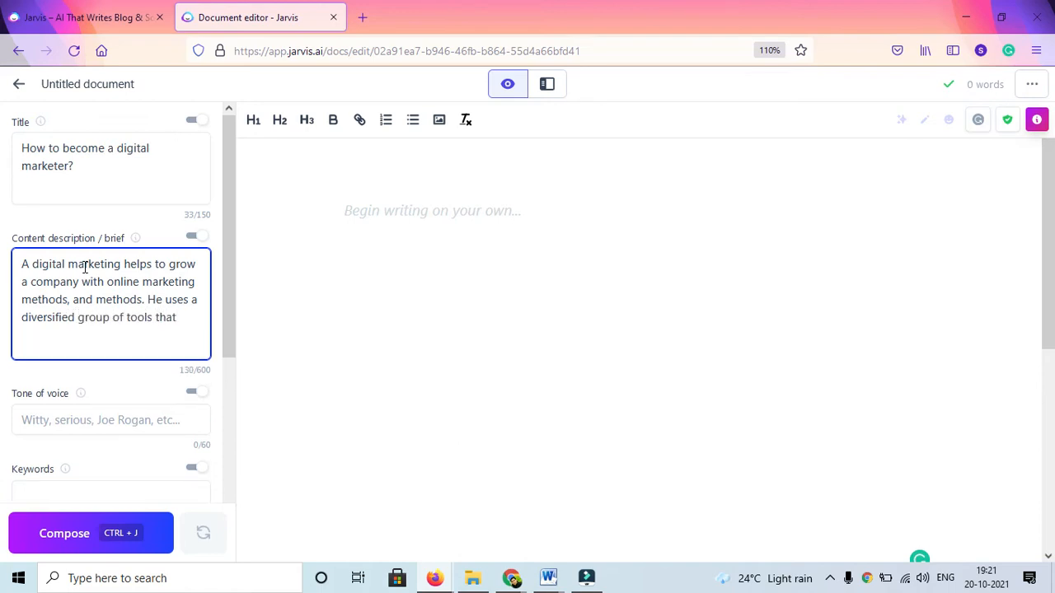
{"action": "type", "text": "enhances the po"}
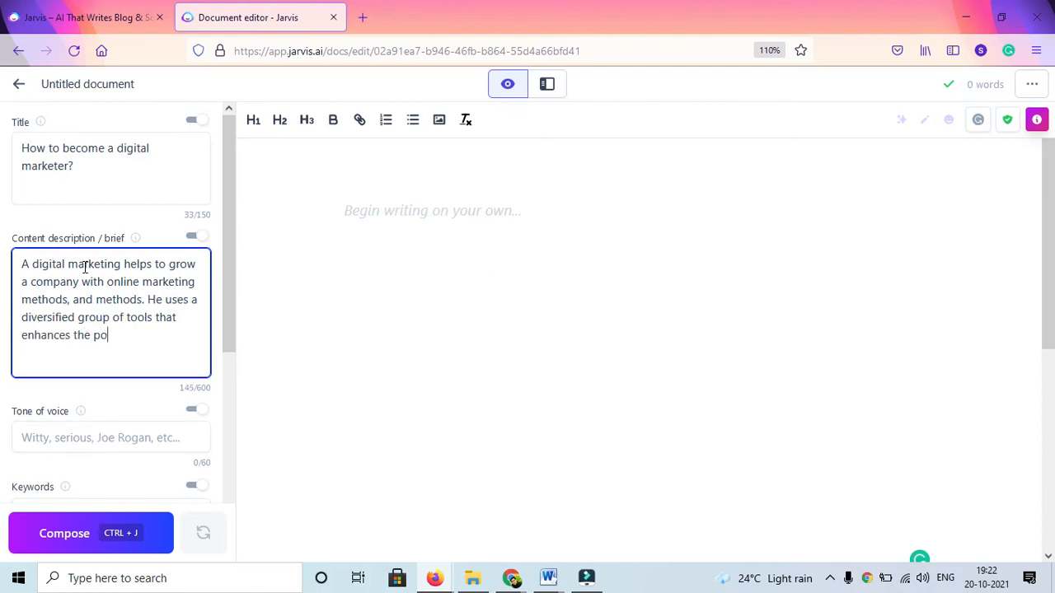
{"action": "type", "text": "wer"}
{"action": "key", "text": "BackSpace"}
{"action": "key", "text": "BackSpace"}
{"action": "key", "text": "BackSpace"}
{"action": "key", "text": "BackSpace"}
{"action": "key", "text": "BackSpace"}
{"action": "key", "text": "BackSpace"}
{"action": "type", "text": "i"}
{"action": "type", "text": "nfluence of the company online."}
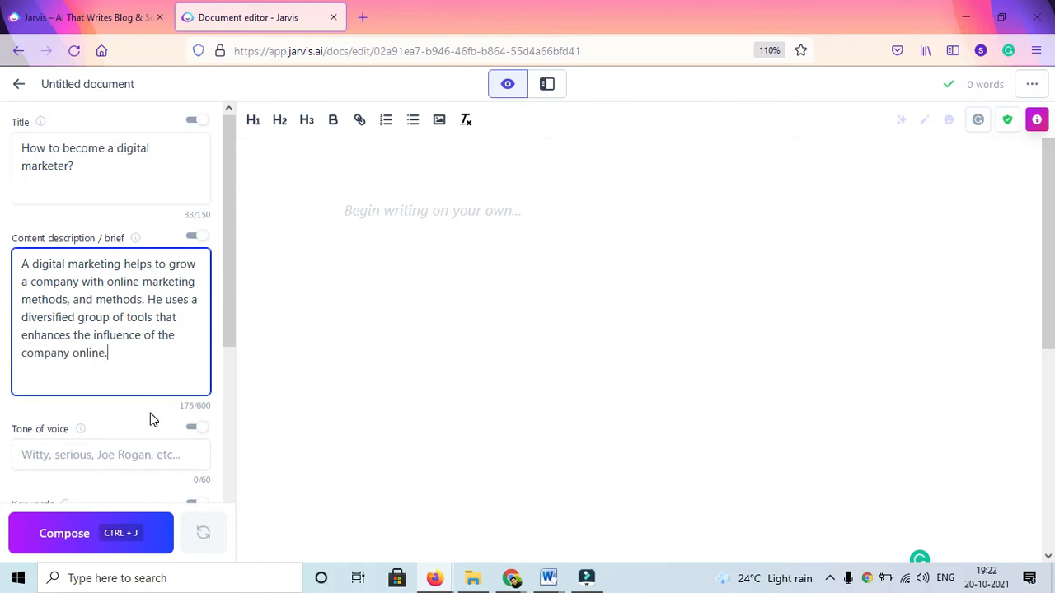
{"action": "left_click", "coordinate": [149, 414]}
- Set the tone of voice for the generated content to "Formal"
{"action": "left_click_drag", "start_coordinate": [229, 313], "coordinate": [225, 394]}
{"action": "left_click", "coordinate": [74, 322]}
{"action": "left_click", "coordinate": [79, 324]}
{"action": "type", "text": "h"}
{"action": "key", "text": "BackSpace"}
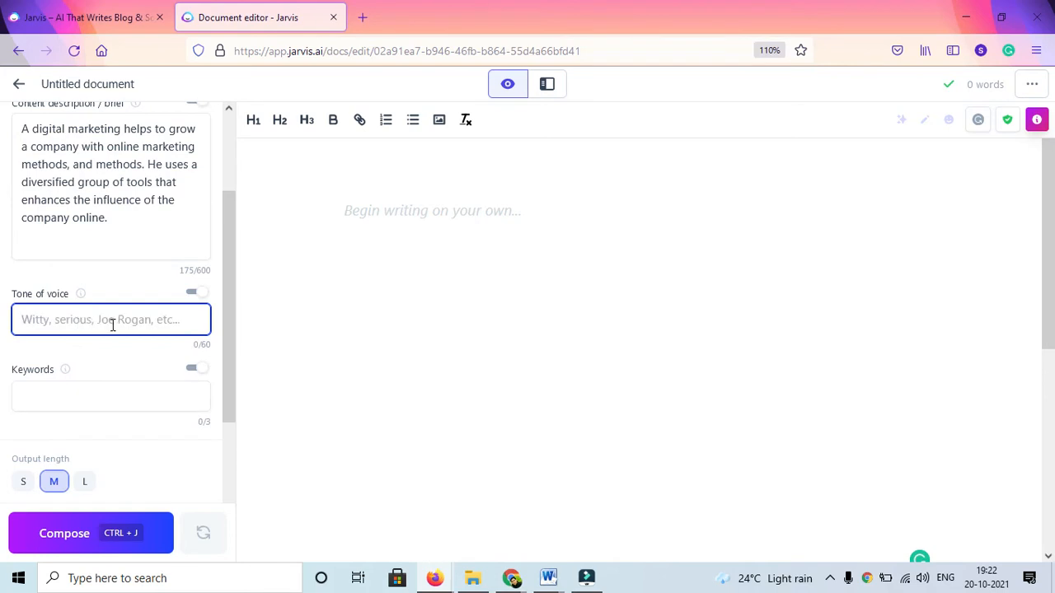
{"action": "type", "text": "Formal"}
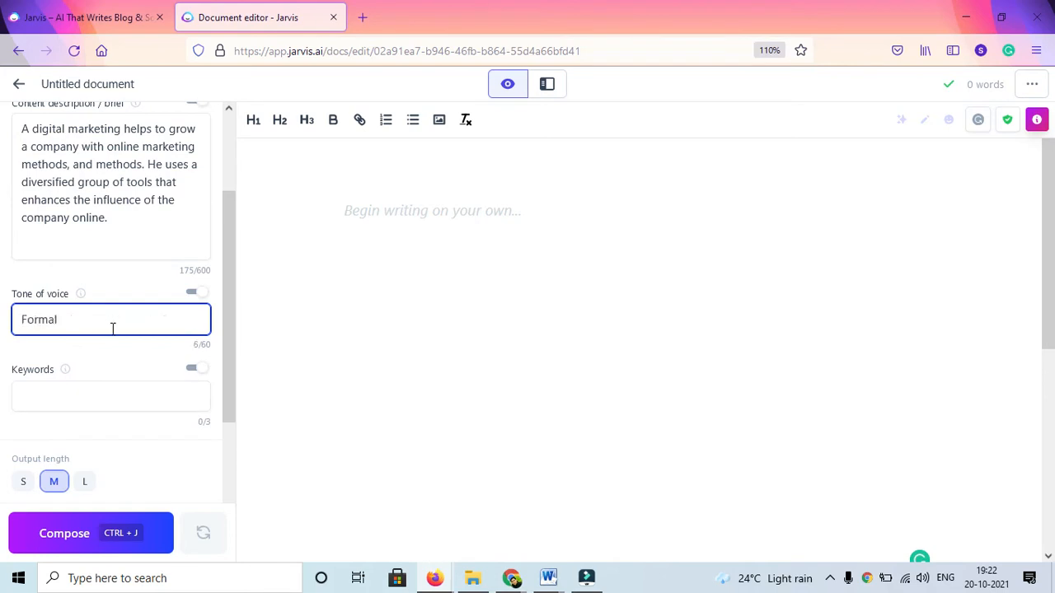
- Add the keywords "Digital Marketing", "How to become" and "How to grow online"
{"action": "left_click", "coordinate": [133, 367]}
{"action": "left_click", "coordinate": [138, 393]}
{"action": "type", "text": "Digital Marketing"}
{"action": "key", "text": "Return"}
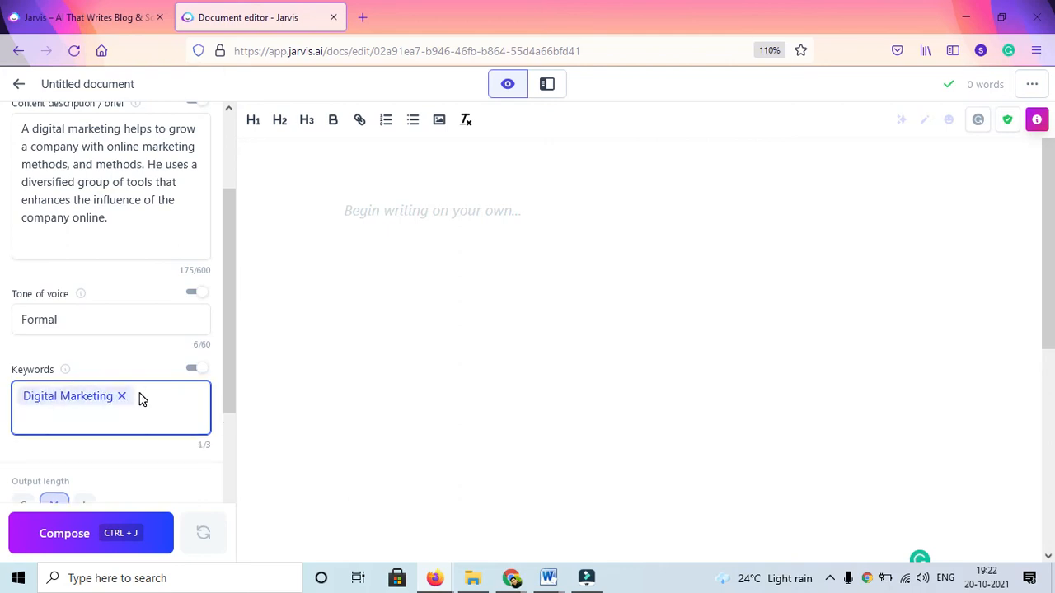
{"action": "type", "text": "How to bec"}
{"action": "key", "text": "BackSpace"}
{"action": "type", "text": "become"}
{"action": "key", "text": "Return"}
{"action": "type", "text": "H"}
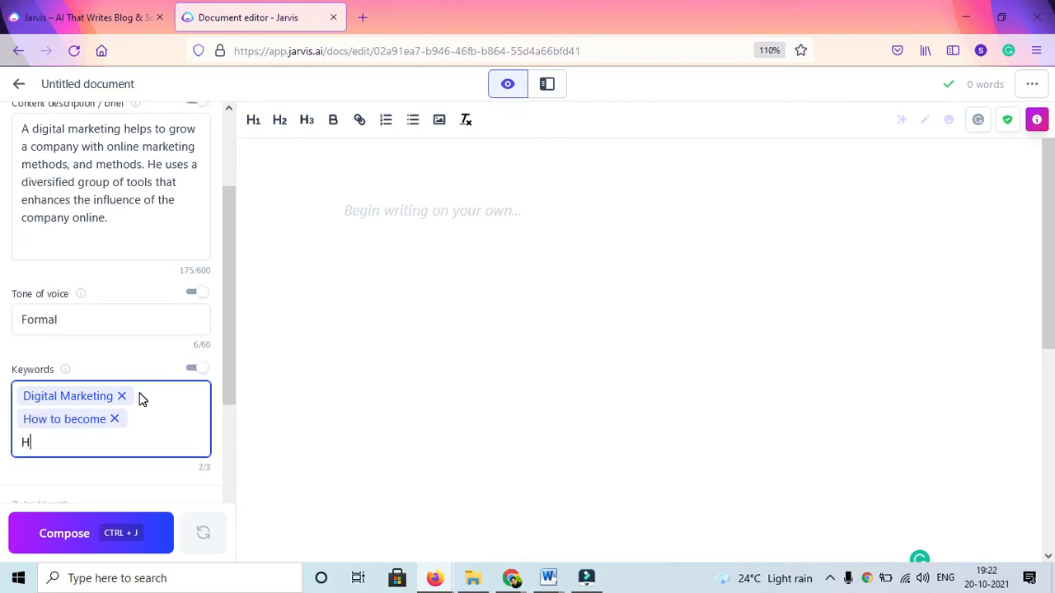
{"action": "type", "text": "ow to grow online"}
{"action": "key", "text": "Return"}
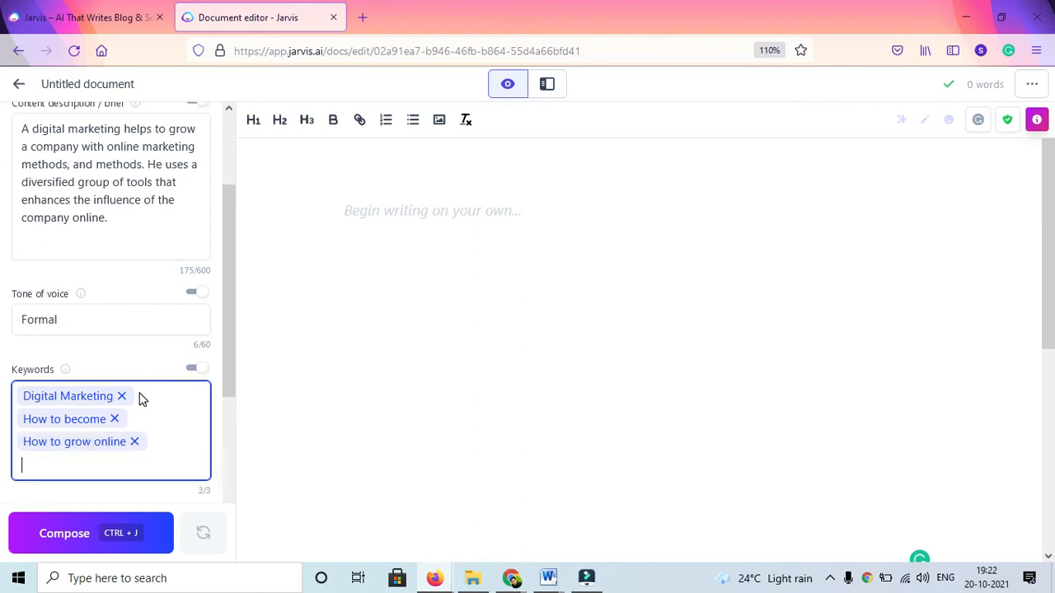
{"action": "left_click", "coordinate": [134, 372]}
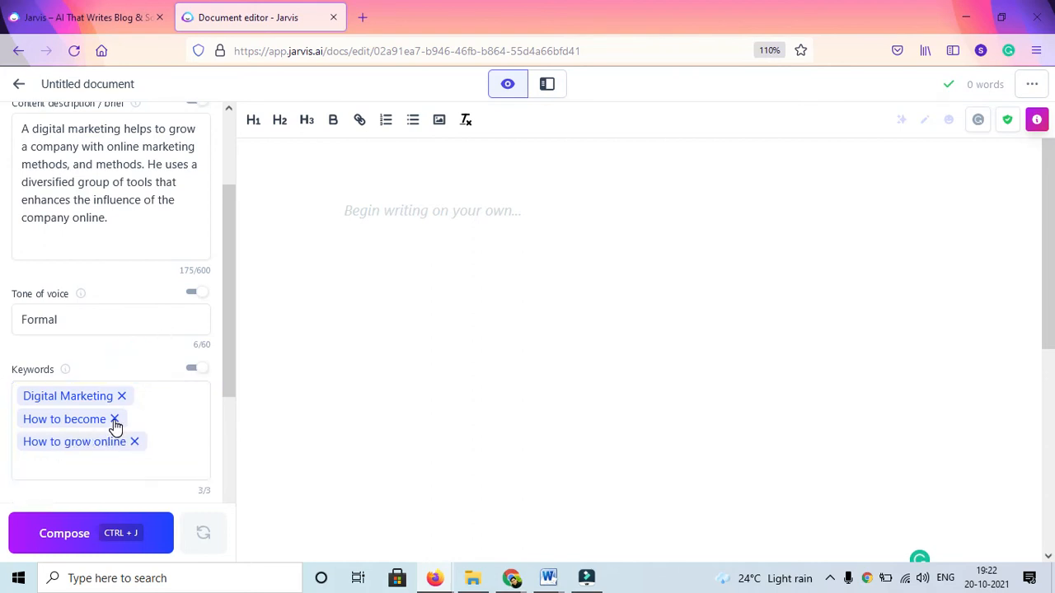
- Replace the keyword "How to become" with "How to become a digital marketer"
{"action": "left_click", "coordinate": [114, 419]}
{"action": "left_click", "coordinate": [162, 447]}
{"action": "type", "text": "How to become a digital mar"}
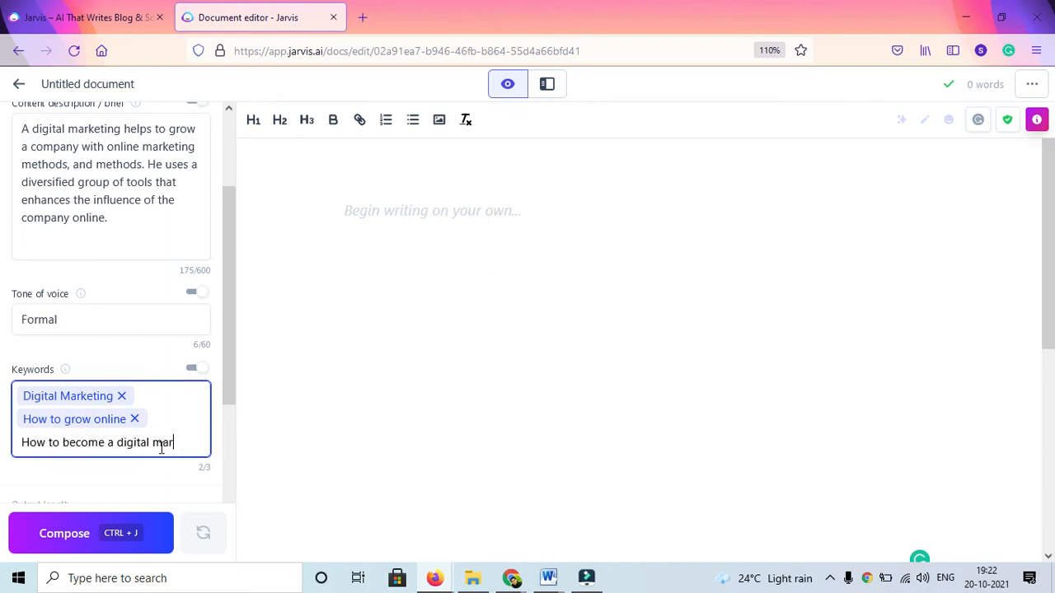
{"action": "type", "text": "keter"}
{"action": "key", "text": "Return"}
{"action": "left_click", "coordinate": [798, 178]}
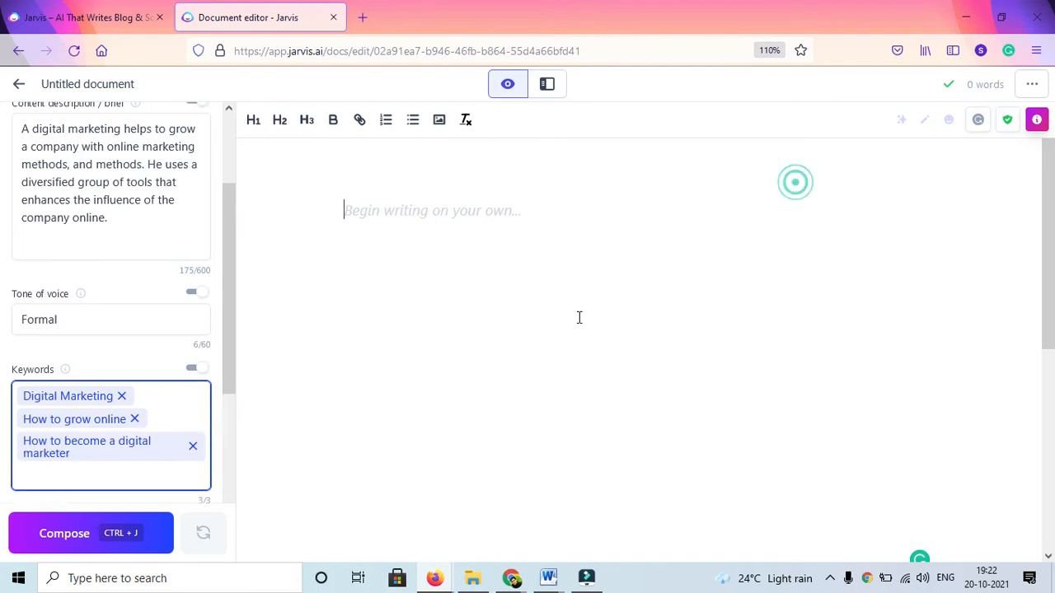
{"action": "left_click", "coordinate": [95, 370]}
- Set the output length to L and compose the article text from the entered brief
{"action": "left_click_drag", "start_coordinate": [236, 346], "coordinate": [233, 478]}
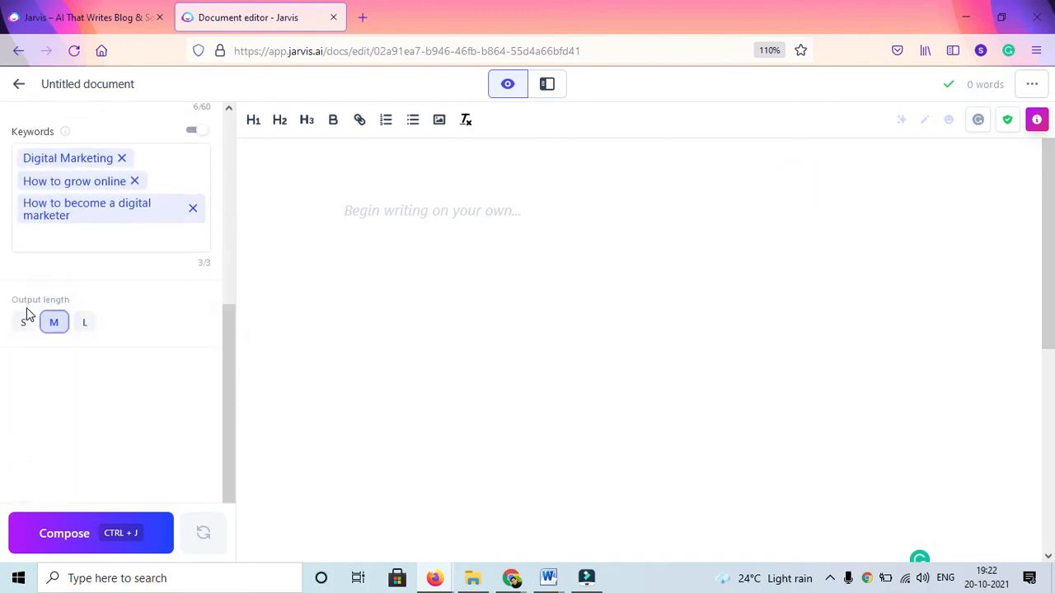
{"action": "left_click", "coordinate": [84, 322]}
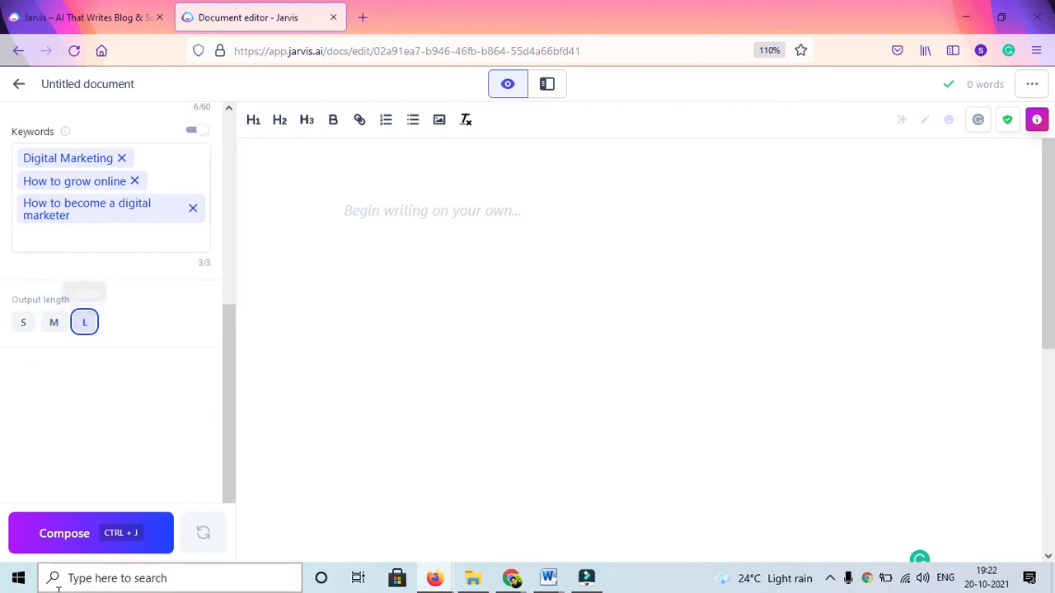
{"action": "left_click", "coordinate": [78, 535]}
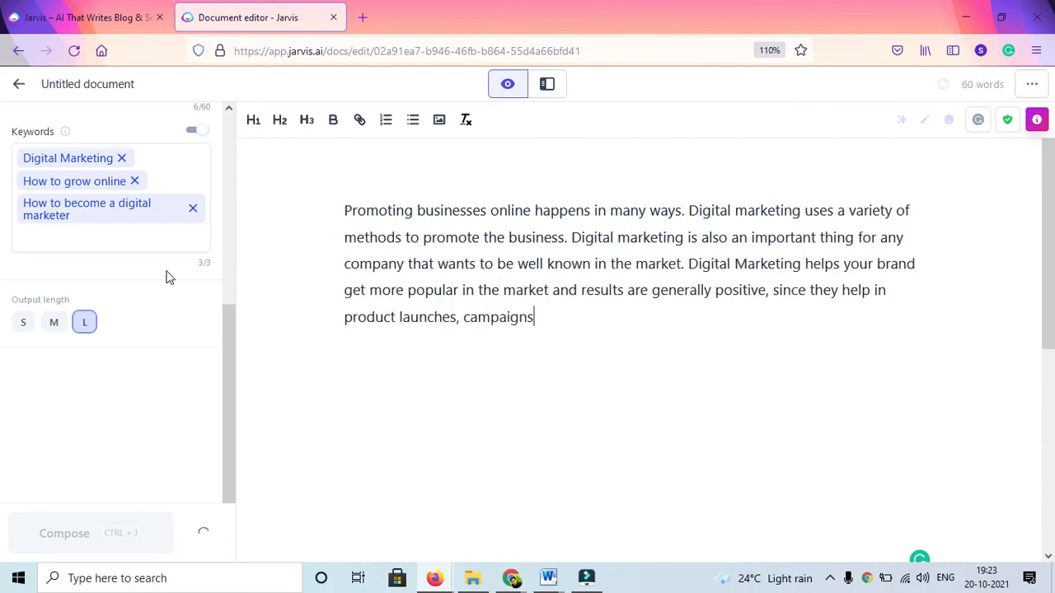
{"action": "scroll", "coordinate": [165, 276], "scroll_direction": "up", "scroll_amount": 5}
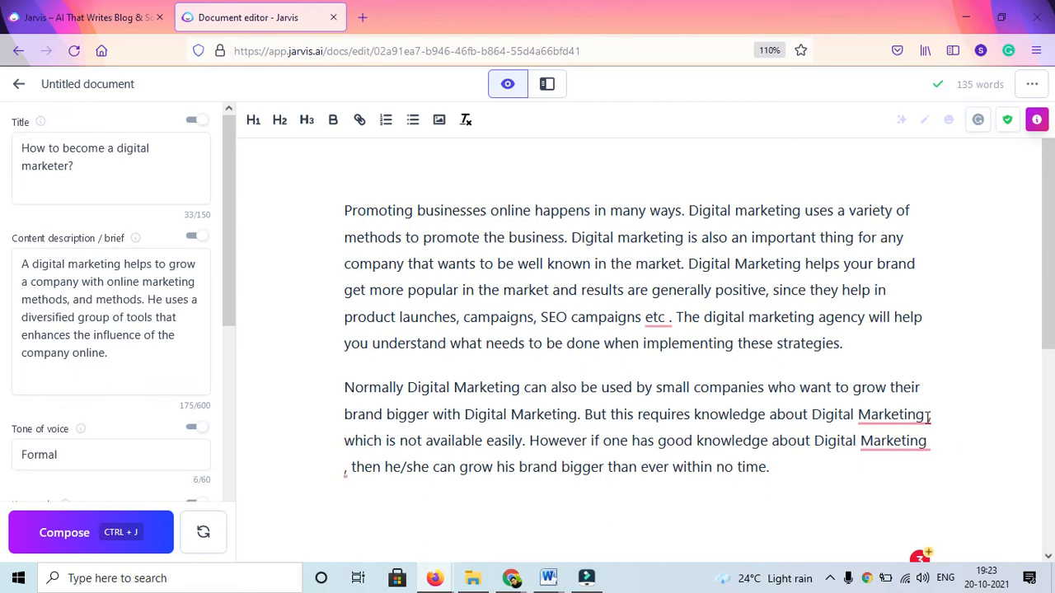
{"action": "mouse_move", "coordinate": [927, 419]}
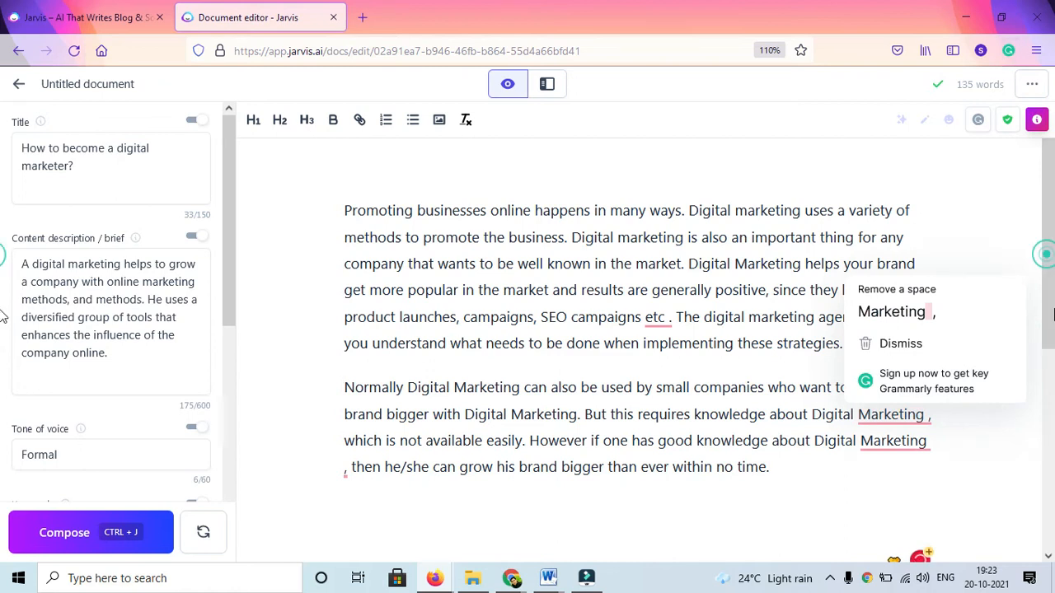
- Accept the Grammarly corrections that remove the extra space in "etc ." and in both occurrences of "Marketing ,"
{"action": "scroll", "coordinate": [1047, 261], "scroll_direction": "down", "scroll_amount": 2}
{"action": "mouse_move", "coordinate": [887, 328]}
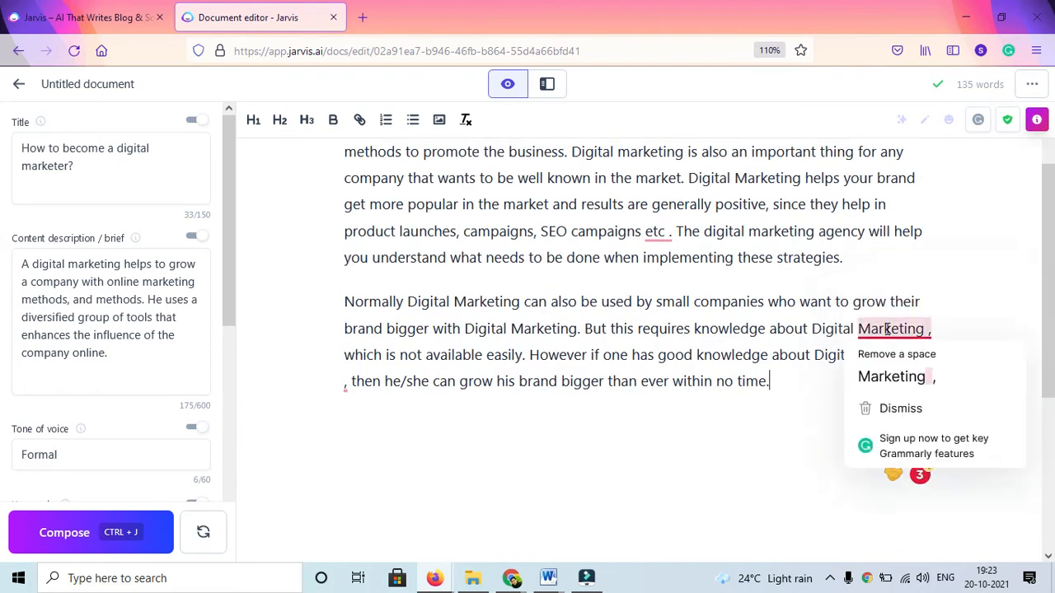
{"action": "left_click", "coordinate": [892, 353]}
{"action": "mouse_move", "coordinate": [658, 235]}
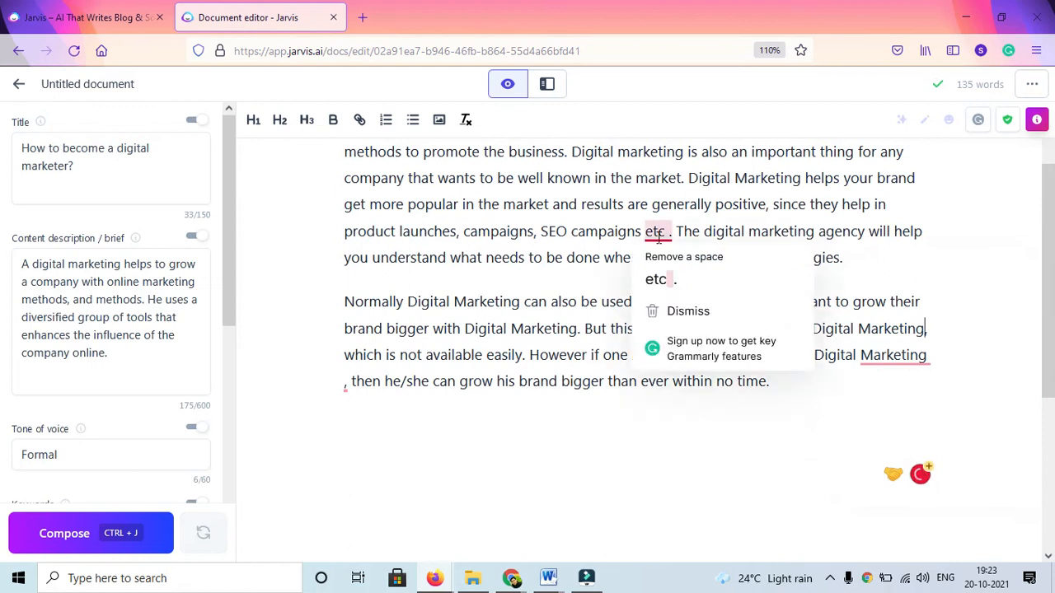
{"action": "left_click", "coordinate": [685, 280]}
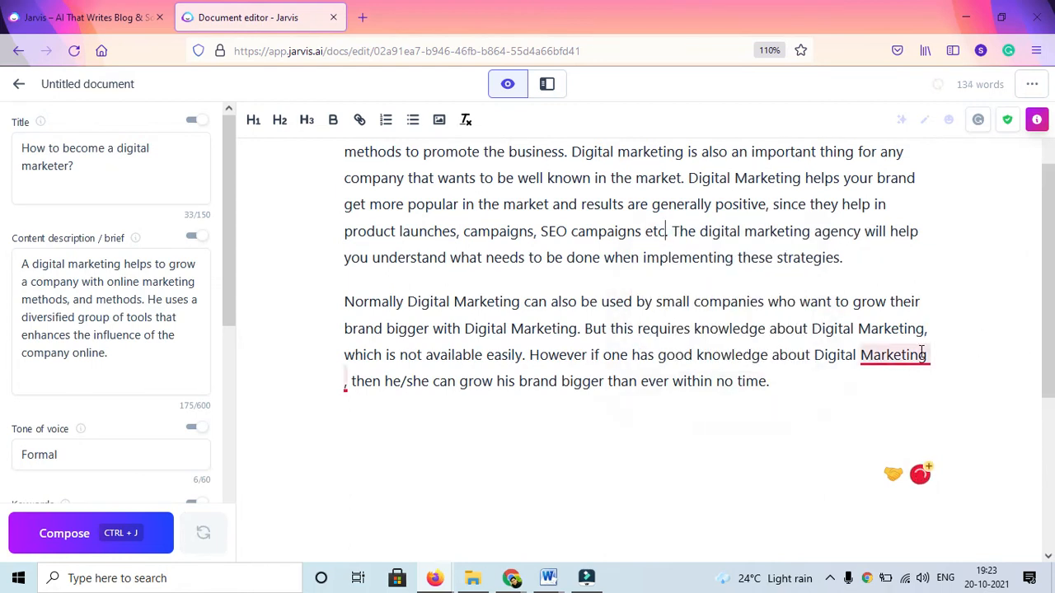
{"action": "mouse_move", "coordinate": [920, 353]}
{"action": "left_click", "coordinate": [919, 400]}
{"action": "left_click_drag", "start_coordinate": [1052, 270], "coordinate": [1053, 223]}
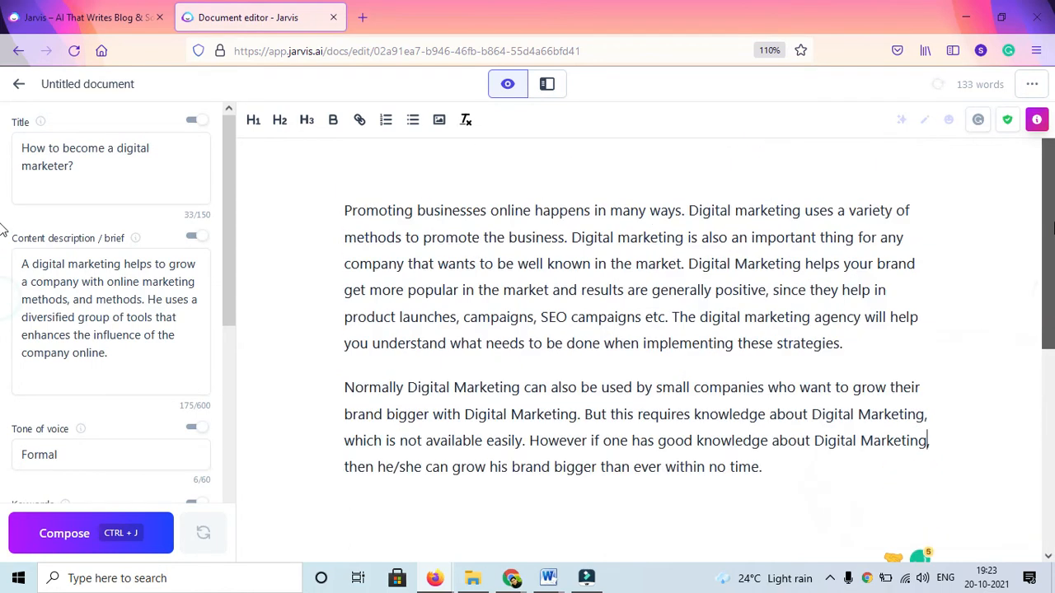
{"action": "left_click_drag", "start_coordinate": [785, 469], "coordinate": [334, 212]}
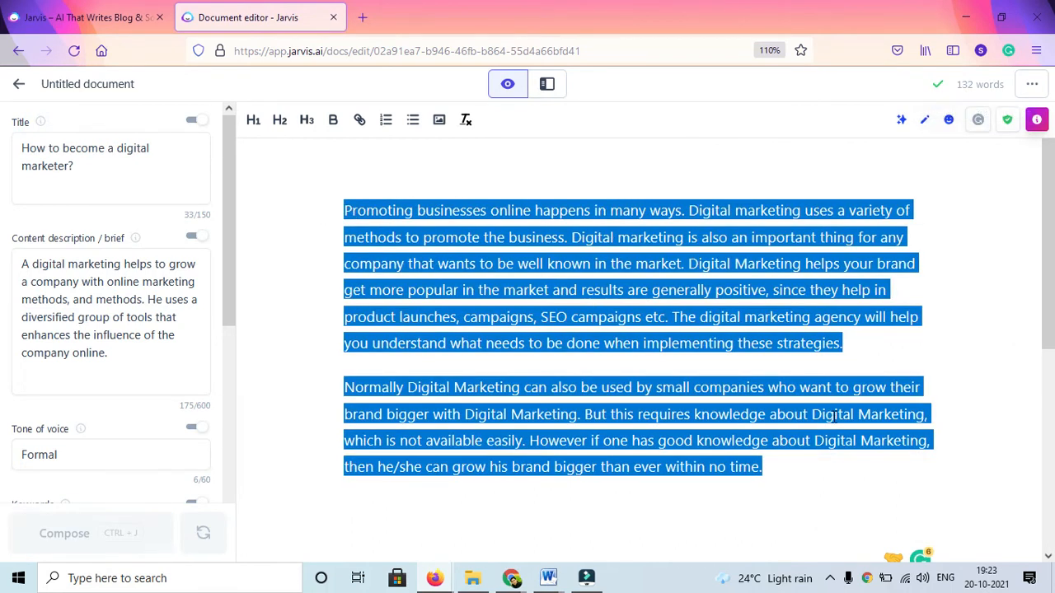
{"action": "left_click", "coordinate": [797, 469]}
{"action": "key", "text": "Return"}
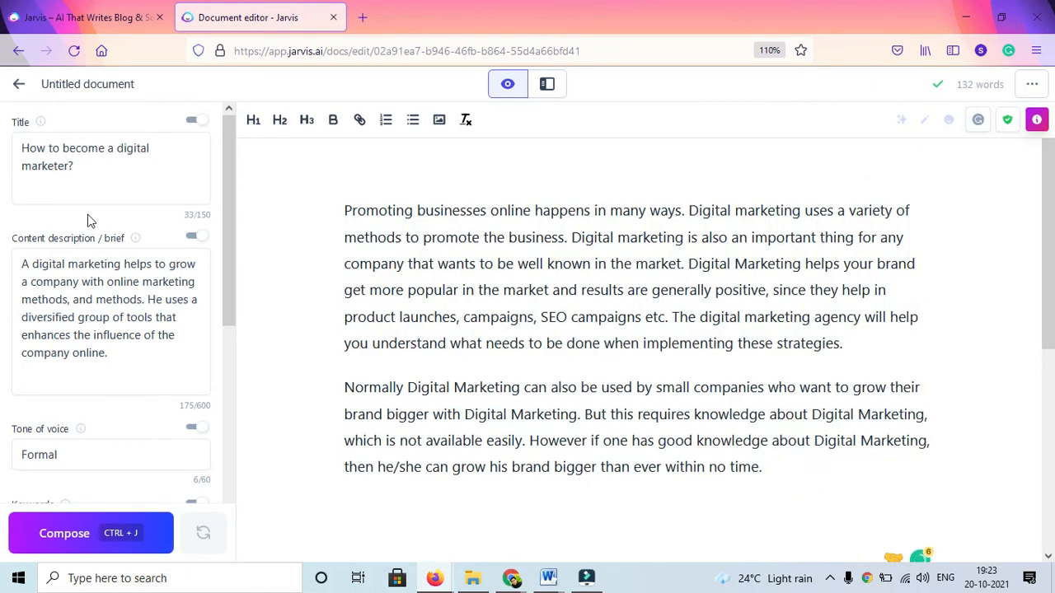
- Replace the title in the content settings with "Why to become a digital marketer?"
{"action": "left_click_drag", "start_coordinate": [83, 167], "coordinate": [17, 141]}
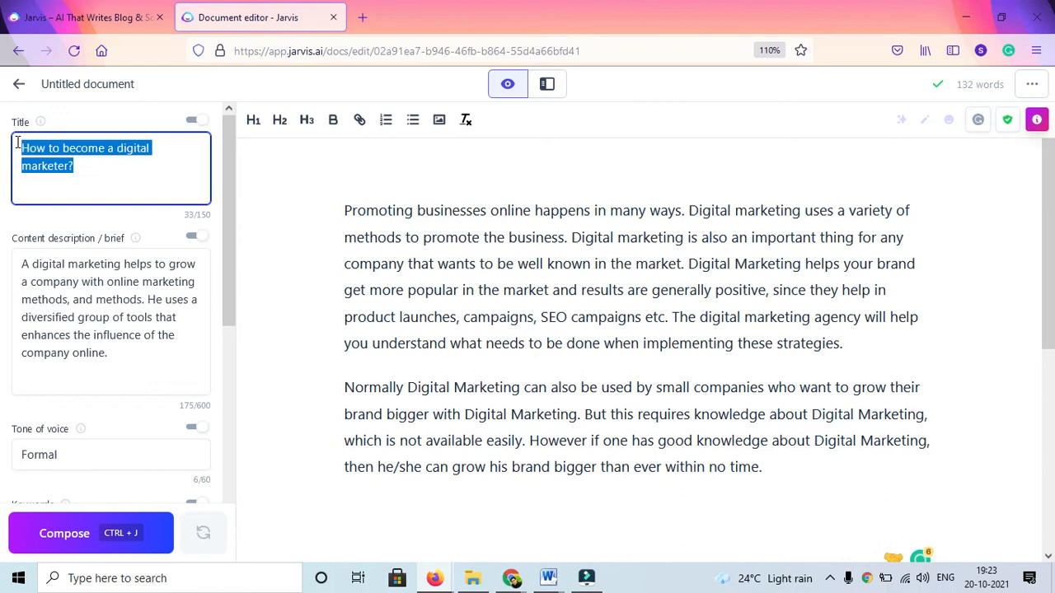
{"action": "type", "text": "Why to become a digital marketer?"}
{"action": "left_click", "coordinate": [96, 298]}
- Set the tone of voice to "Professional" and compose more text for the article
{"action": "left_click_drag", "start_coordinate": [232, 256], "coordinate": [223, 350]}
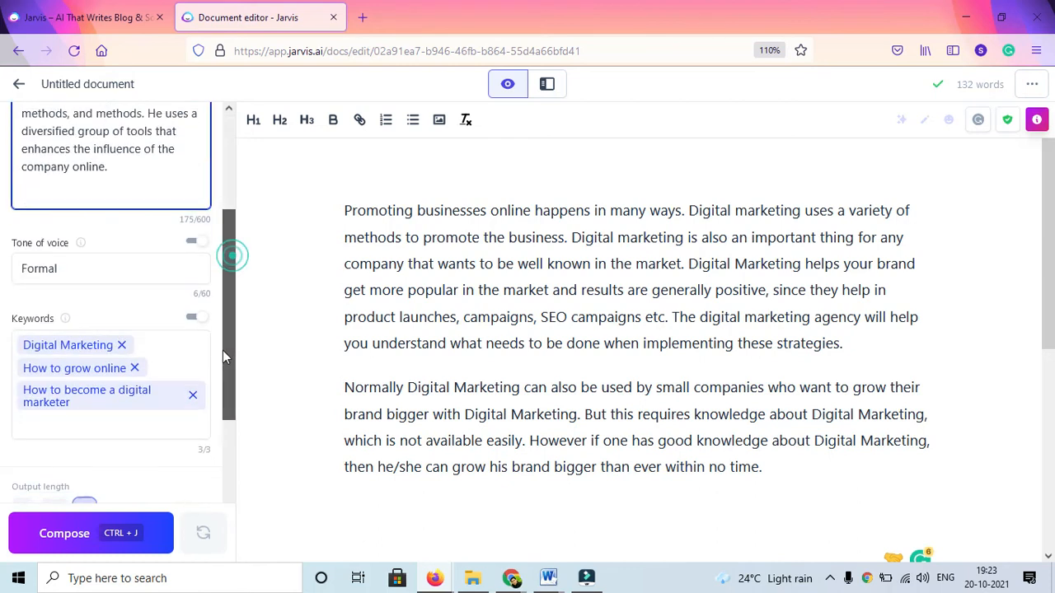
{"action": "left_click", "coordinate": [75, 271]}
{"action": "key", "text": "ctrl+a"}
{"action": "key", "text": "BackSpace"}
{"action": "type", "text": "P"}
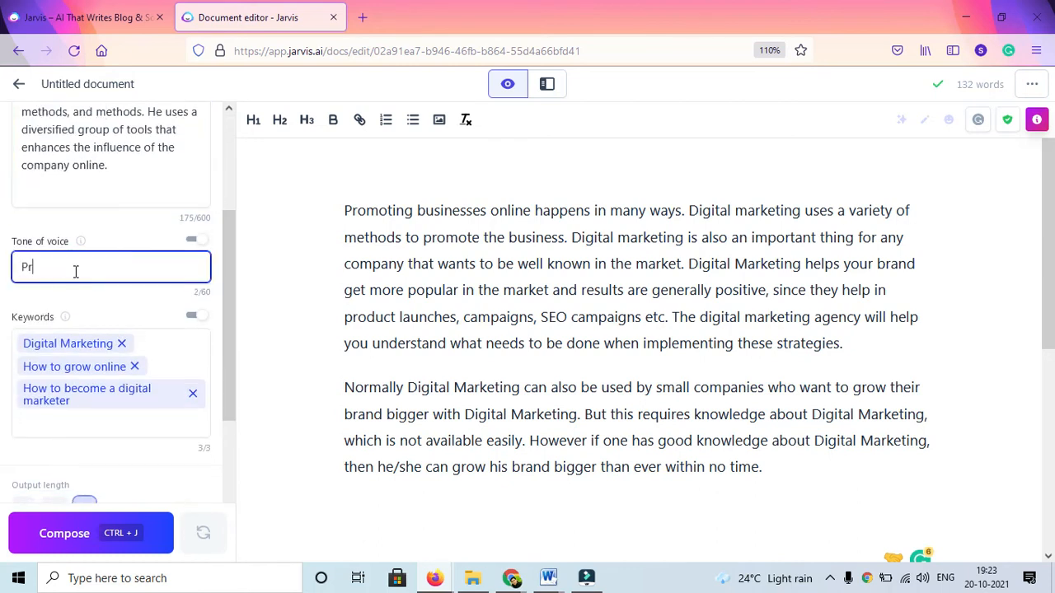
{"action": "type", "text": "rofessional"}
{"action": "left_click", "coordinate": [146, 361]}
{"action": "left_click_drag", "start_coordinate": [230, 341], "coordinate": [230, 402]}
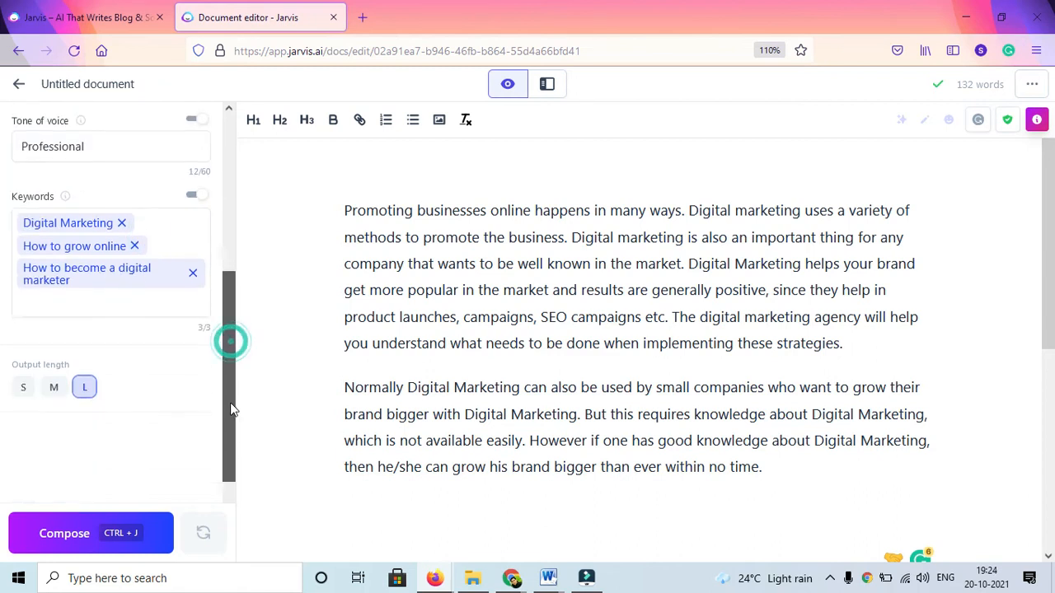
{"action": "left_click", "coordinate": [97, 535]}
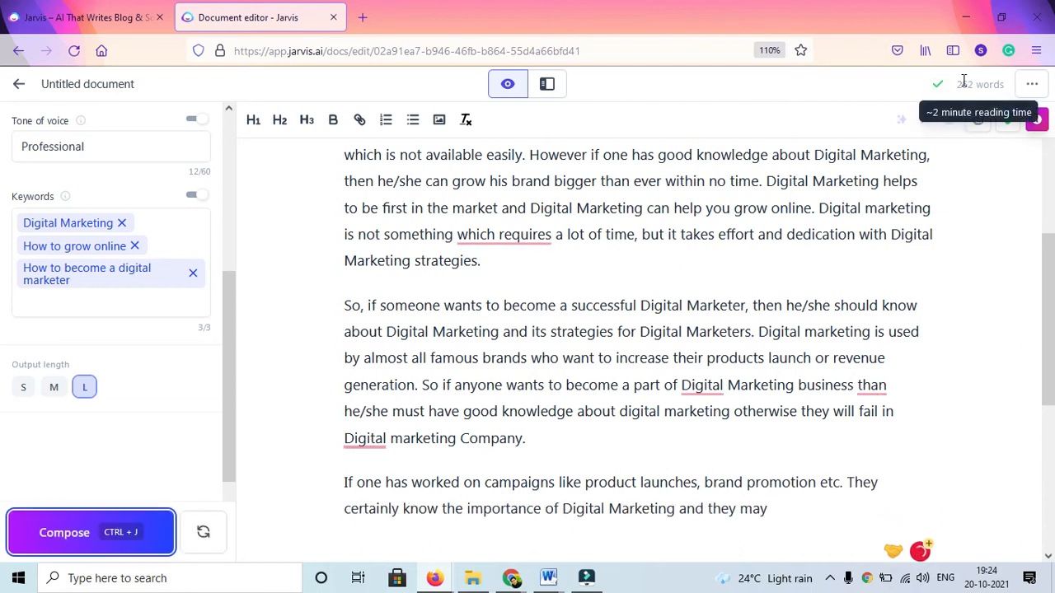
- Check the opening paragraphs of the composed article for use of the keyword "Digital Marketing"
{"action": "scroll", "coordinate": [739, 247], "scroll_direction": "up", "scroll_amount": 3}
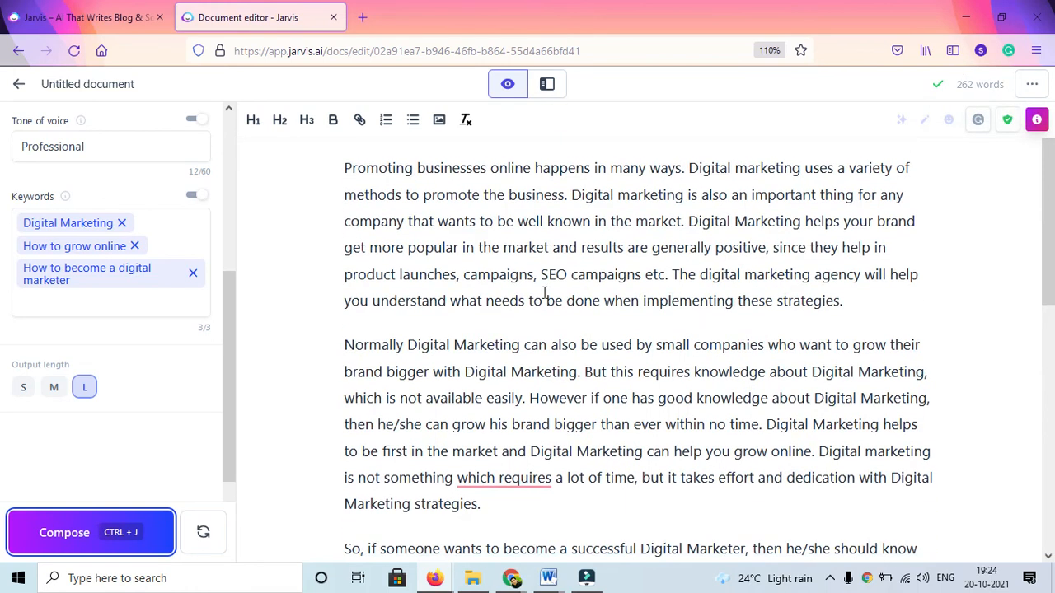
{"action": "scroll", "coordinate": [544, 294], "scroll_direction": "up", "scroll_amount": 1}
{"action": "left_click", "coordinate": [356, 230]}
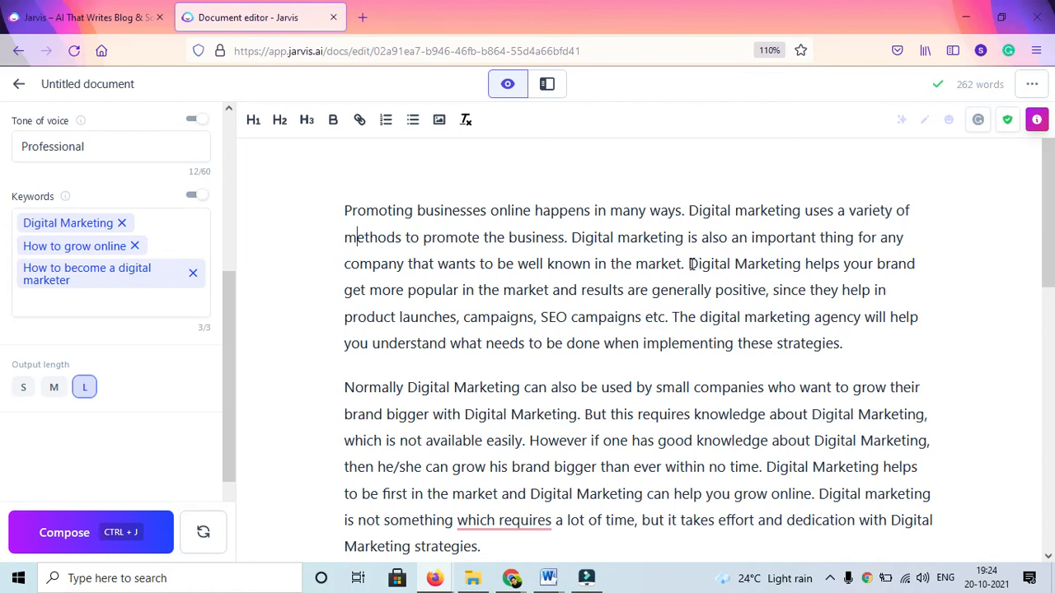
{"action": "left_click_drag", "start_coordinate": [688, 264], "coordinate": [801, 268]}
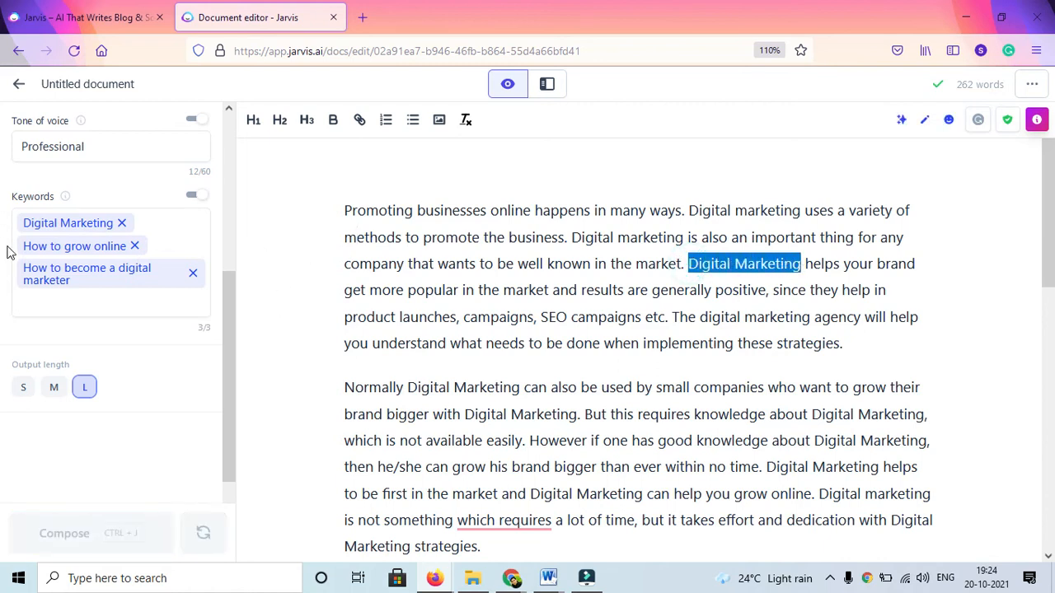
{"action": "left_click", "coordinate": [443, 317]}
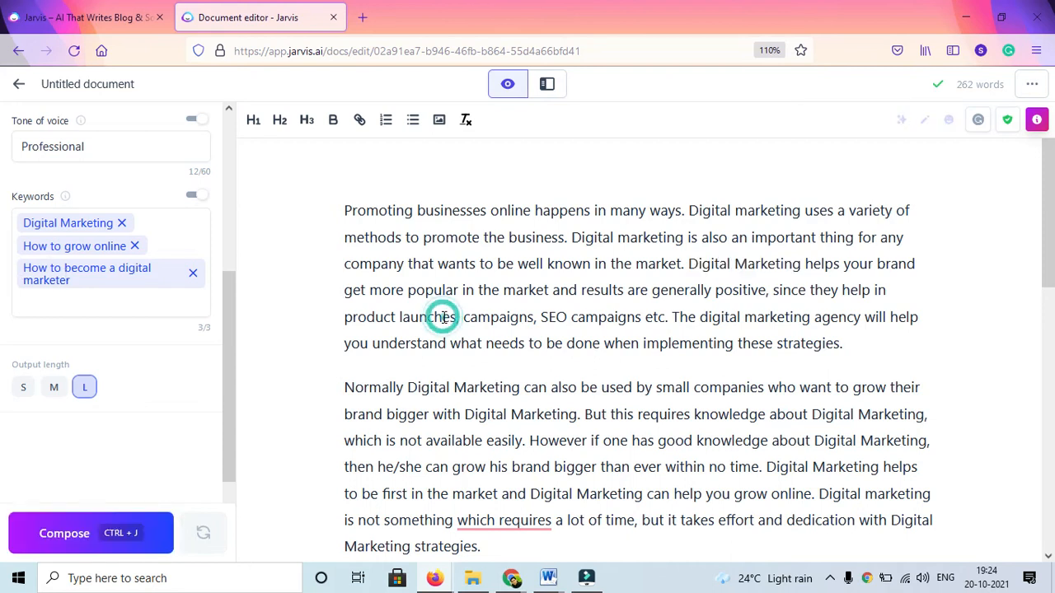
- Search the page for the whole word "online" and go through its occurrences
{"action": "key", "text": "ctrl+f"}
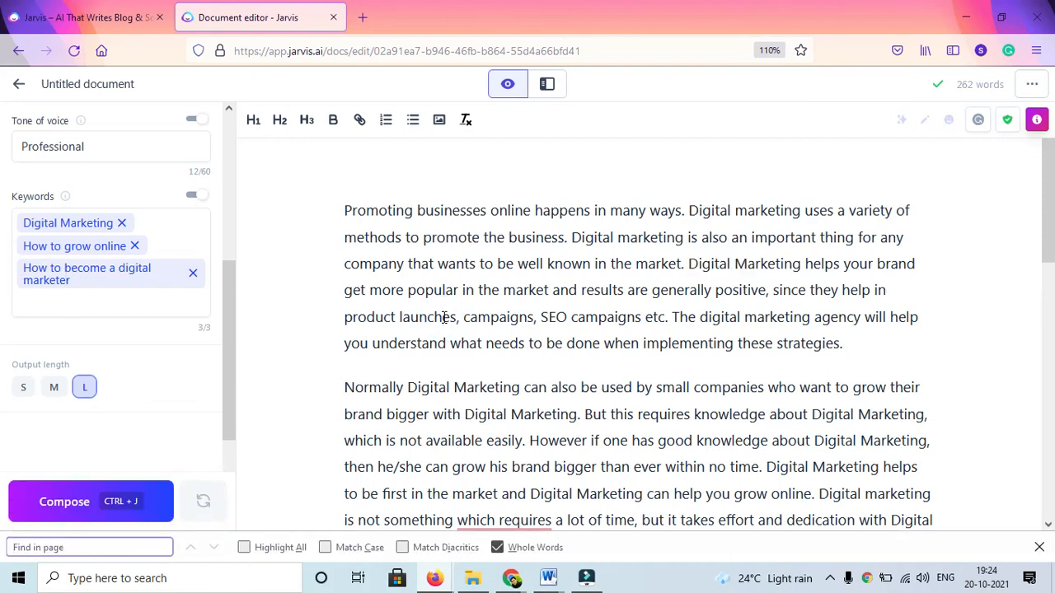
{"action": "type", "text": "online"}
{"action": "key", "text": "Return"}
{"action": "key", "text": "Return"}
{"action": "key", "text": "Return"}
{"action": "key", "text": "Return"}
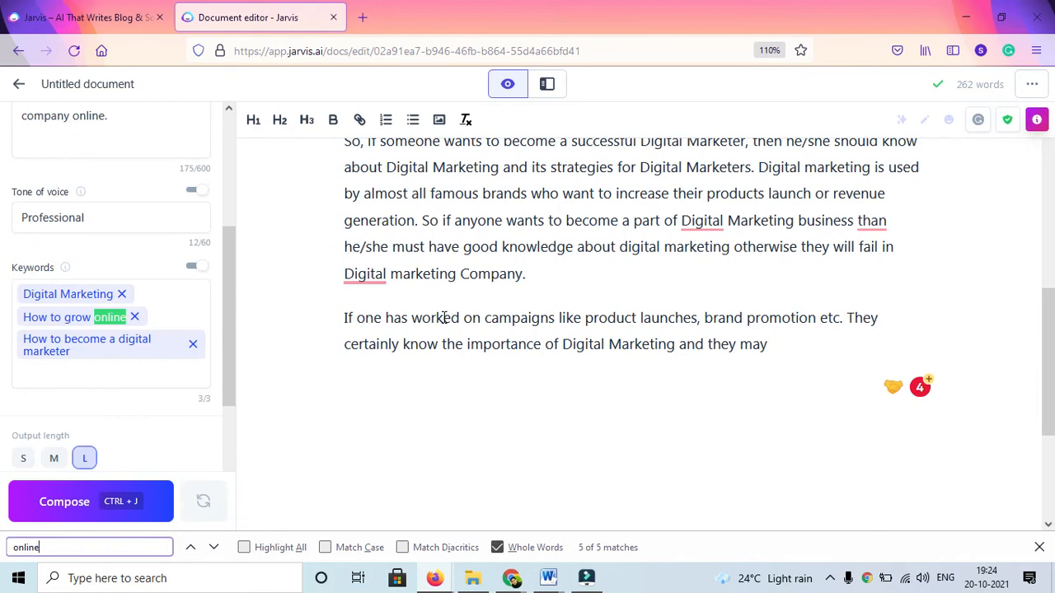
{"action": "key", "text": "Return"}
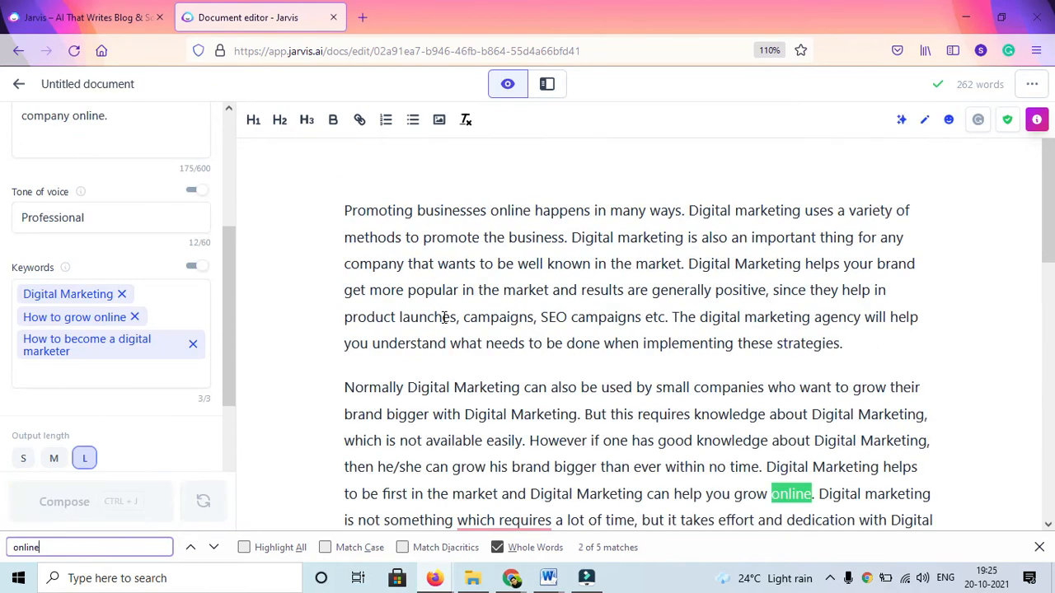
{"action": "key", "text": "Return"}
{"action": "key", "text": "Return"}
{"action": "key", "text": "Return"}
{"action": "key", "text": "Return"}
{"action": "key", "text": "Return"}
{"action": "key", "text": "Return"}
{"action": "key", "text": "Return"}
{"action": "key", "text": "Return"}
{"action": "key", "text": "Return"}
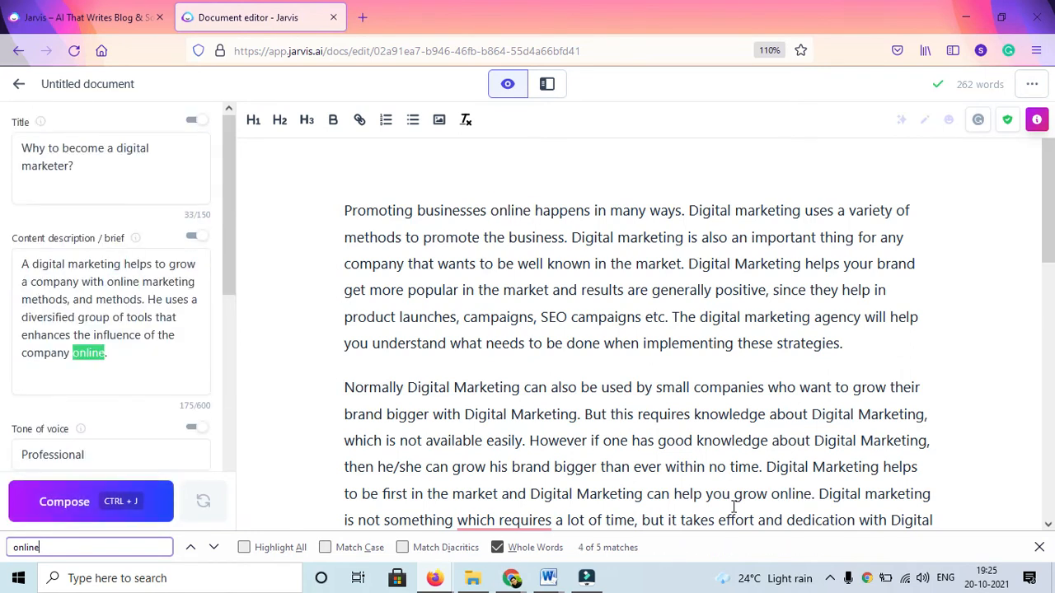
{"action": "key", "text": "Escape"}
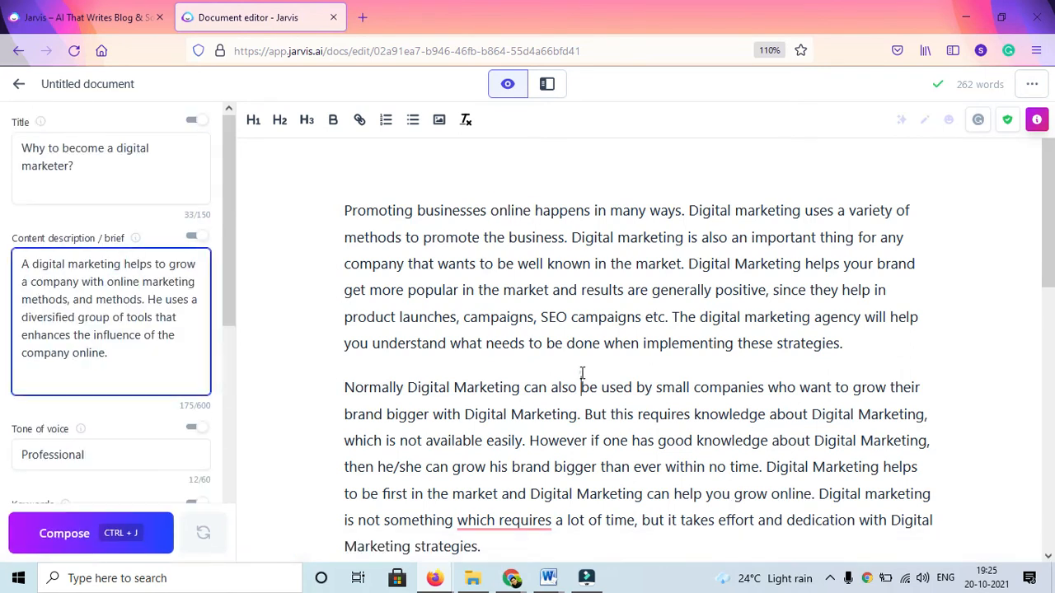
- Accept the Grammarly corrections "that requires", "the Digital", "then" and "a Digital" in the second and third paragraphs
{"action": "key", "text": "Page_Down"}
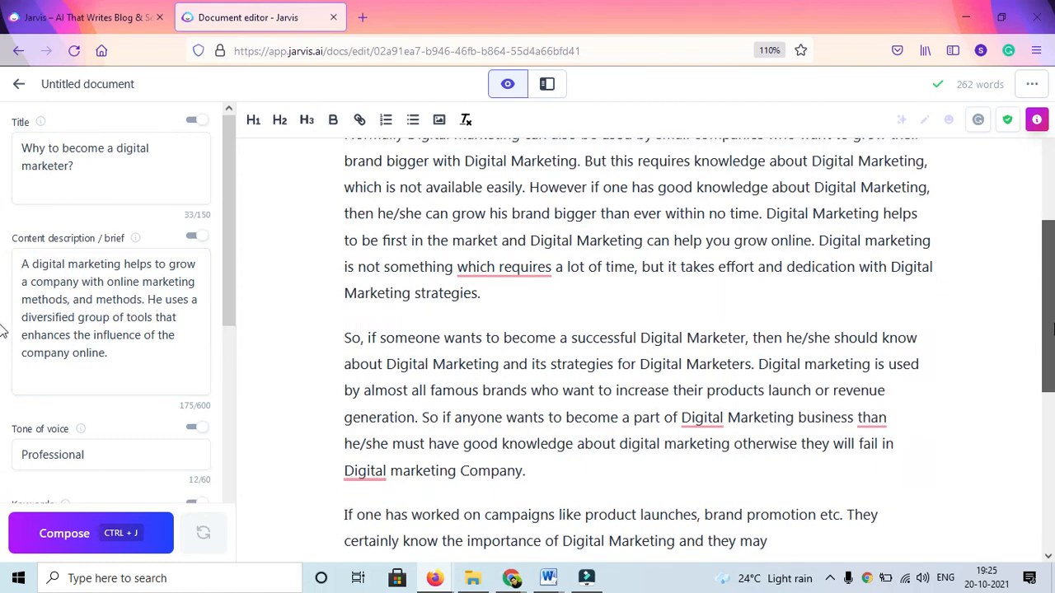
{"action": "left_click", "coordinate": [518, 173]}
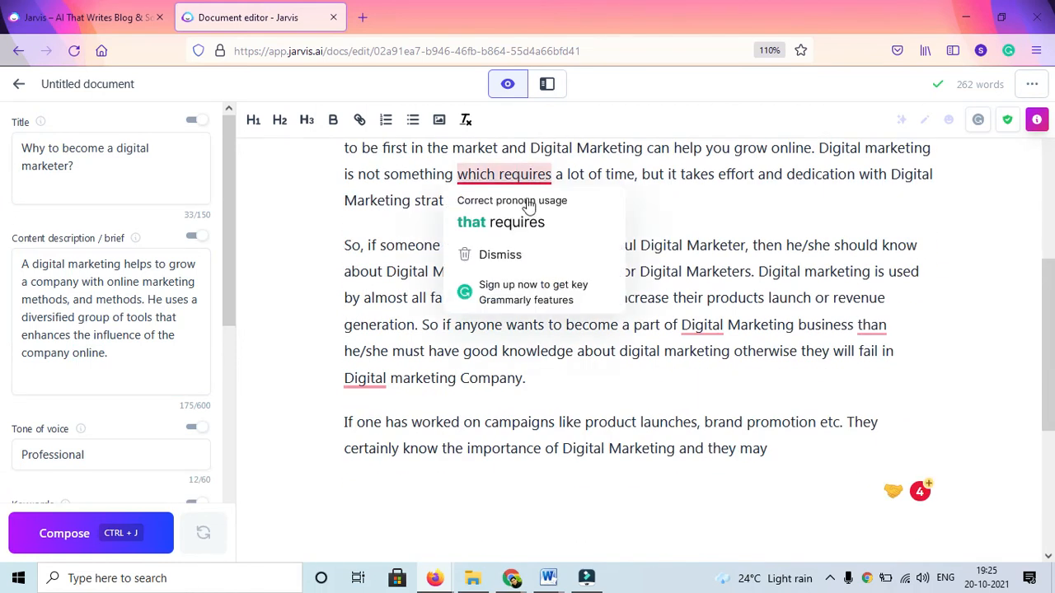
{"action": "left_click", "coordinate": [523, 210]}
{"action": "mouse_move", "coordinate": [685, 333]}
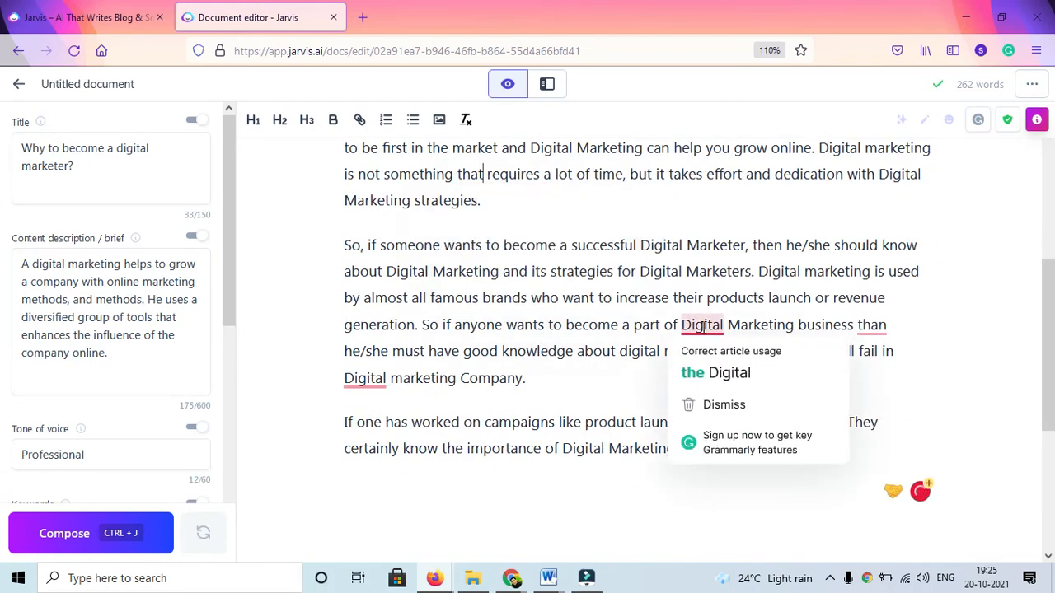
{"action": "mouse_move", "coordinate": [887, 324]}
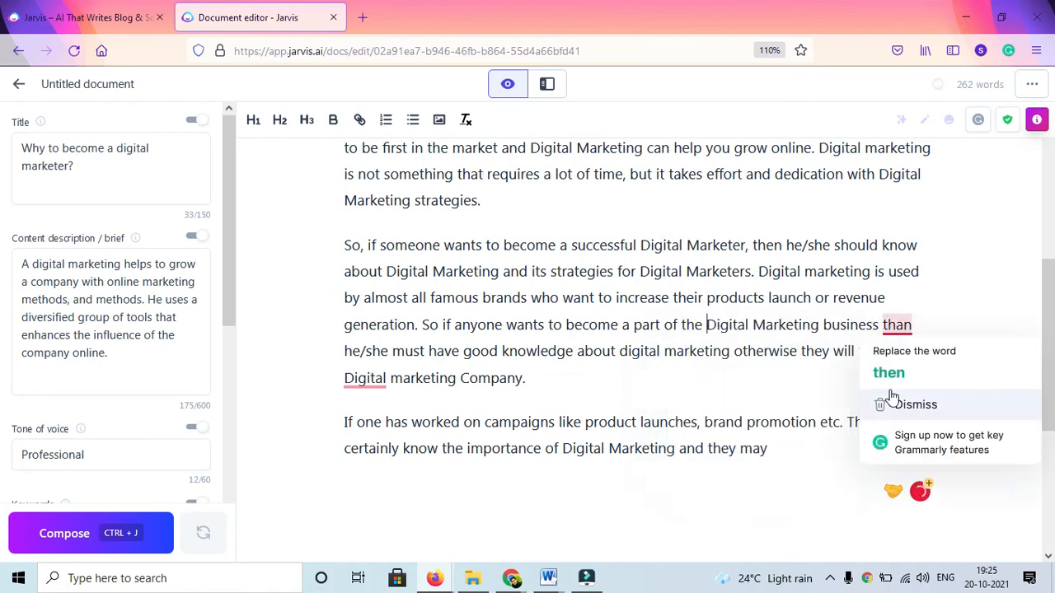
{"action": "left_click", "coordinate": [921, 353]}
{"action": "mouse_move", "coordinate": [354, 376]}
{"action": "left_click", "coordinate": [403, 425]}
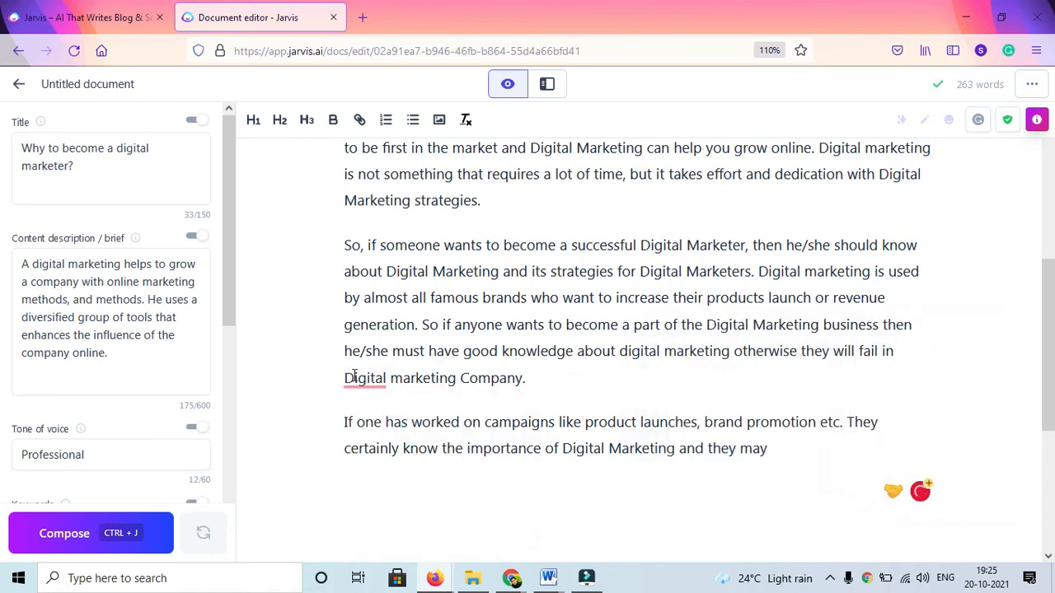
{"action": "mouse_move", "coordinate": [378, 386]}
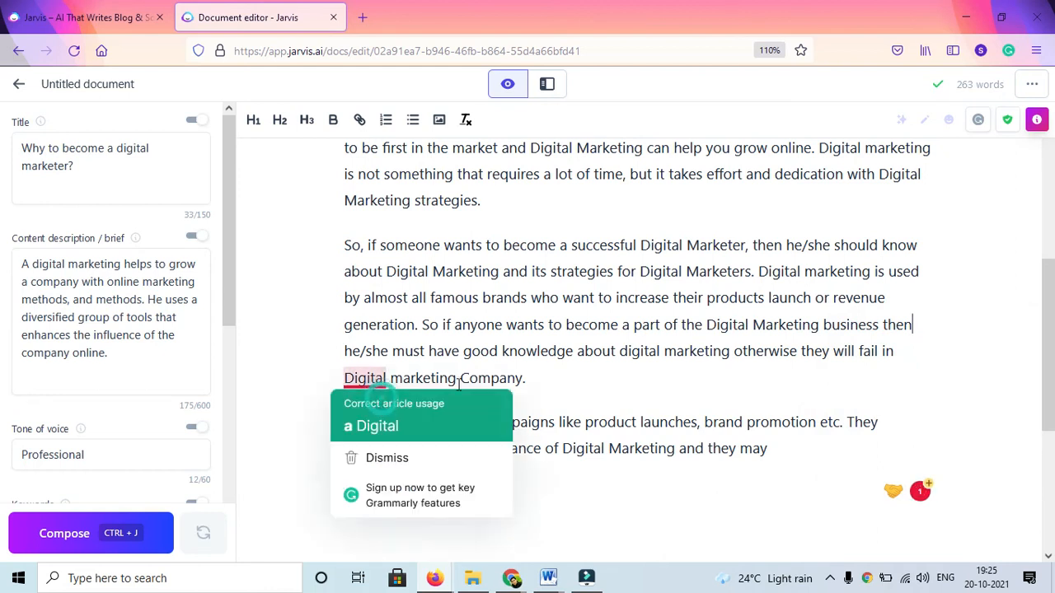
{"action": "left_click", "coordinate": [384, 424]}
- Replace the title in the content settings with "why digital marketing freelancers are better?"
{"action": "left_click_drag", "start_coordinate": [1054, 330], "coordinate": [1054, 295]}
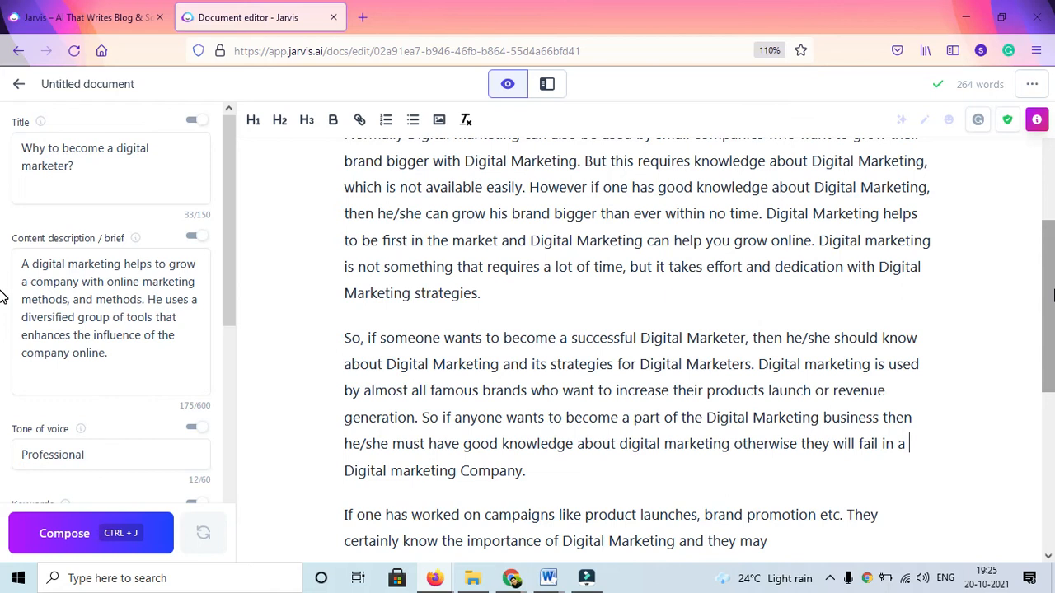
{"action": "left_click_drag", "start_coordinate": [1054, 280], "coordinate": [1054, 415]}
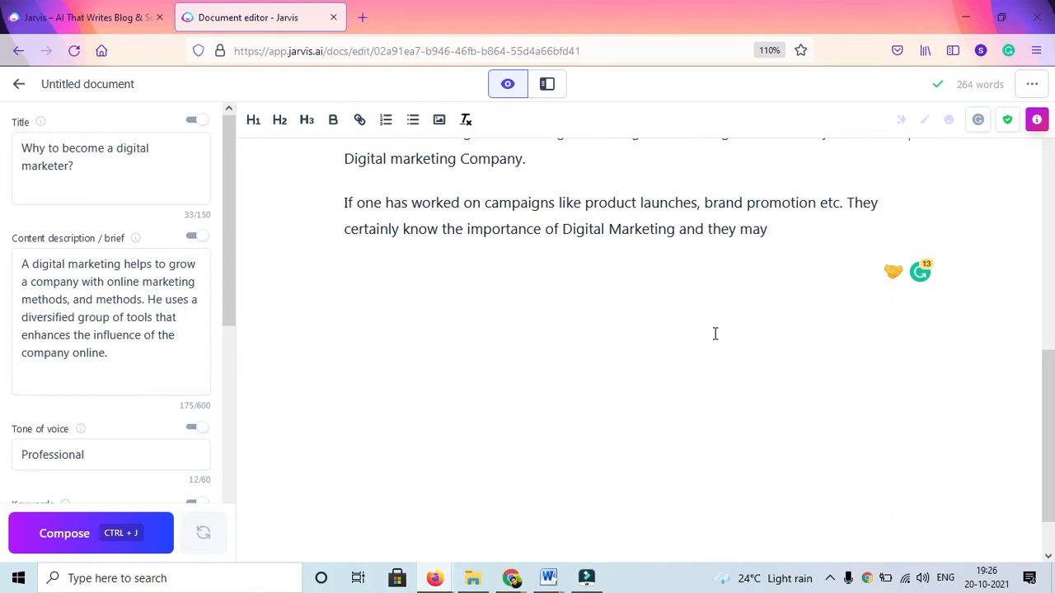
{"action": "left_click_drag", "start_coordinate": [1054, 454], "coordinate": [1040, 292]}
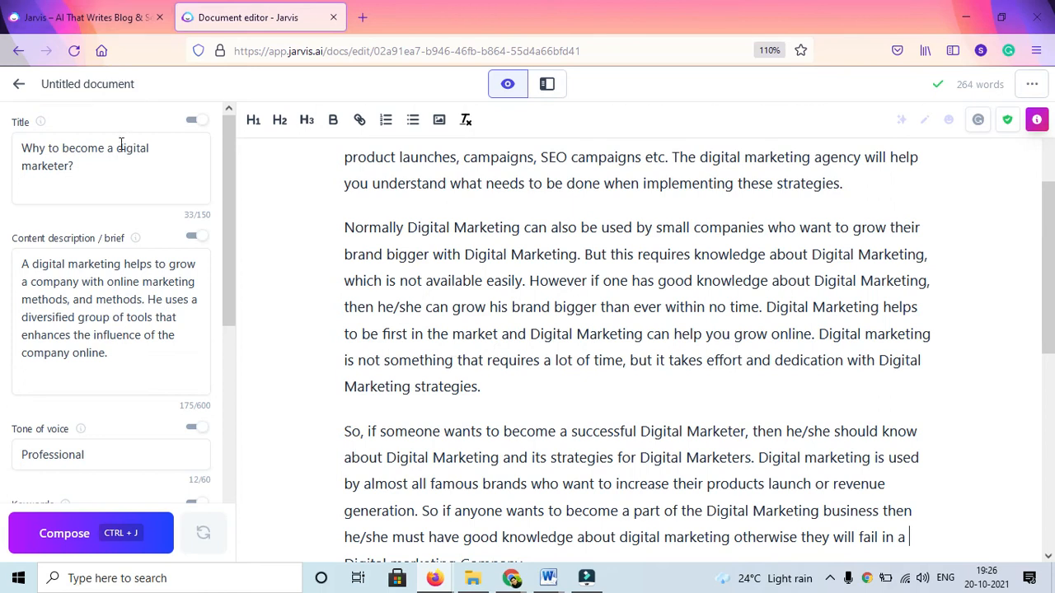
{"action": "triple_click", "coordinate": [110, 177]}
{"action": "type", "text": "wh"}
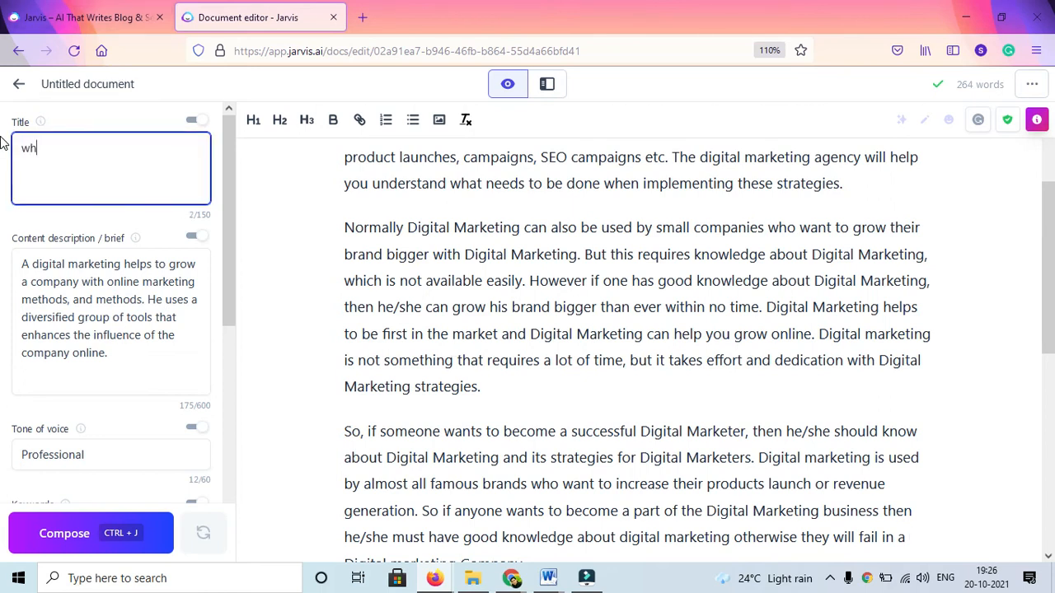
{"action": "type", "text": "y digital marketing freekanc"}
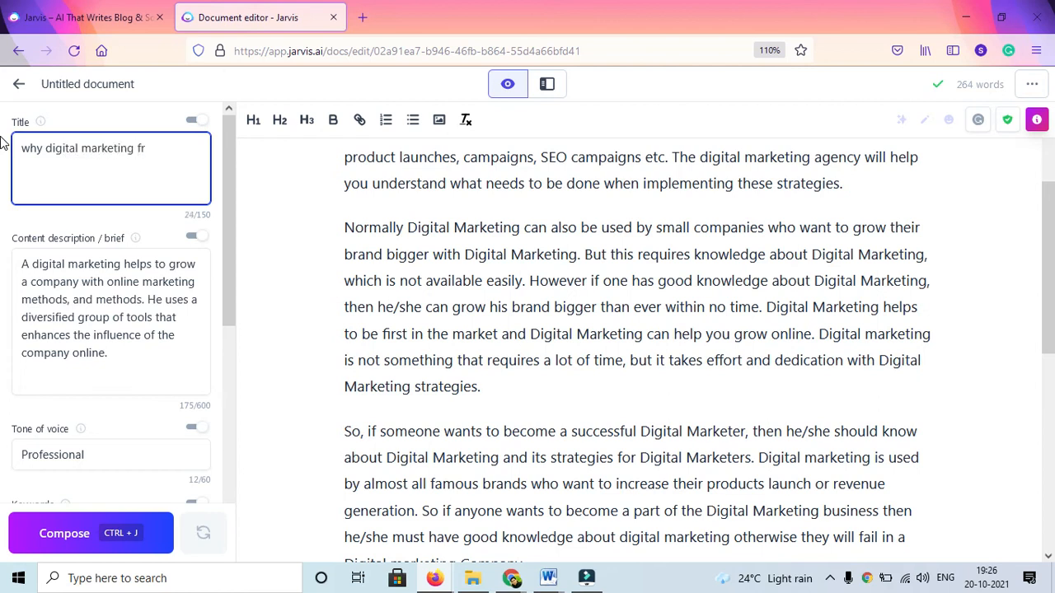
{"action": "key", "text": "BackSpace"}
{"action": "key", "text": "BackSpace"}
{"action": "key", "text": "BackSpace"}
{"action": "type", "text": "ancers are"}
{"action": "type", "text": "better"}
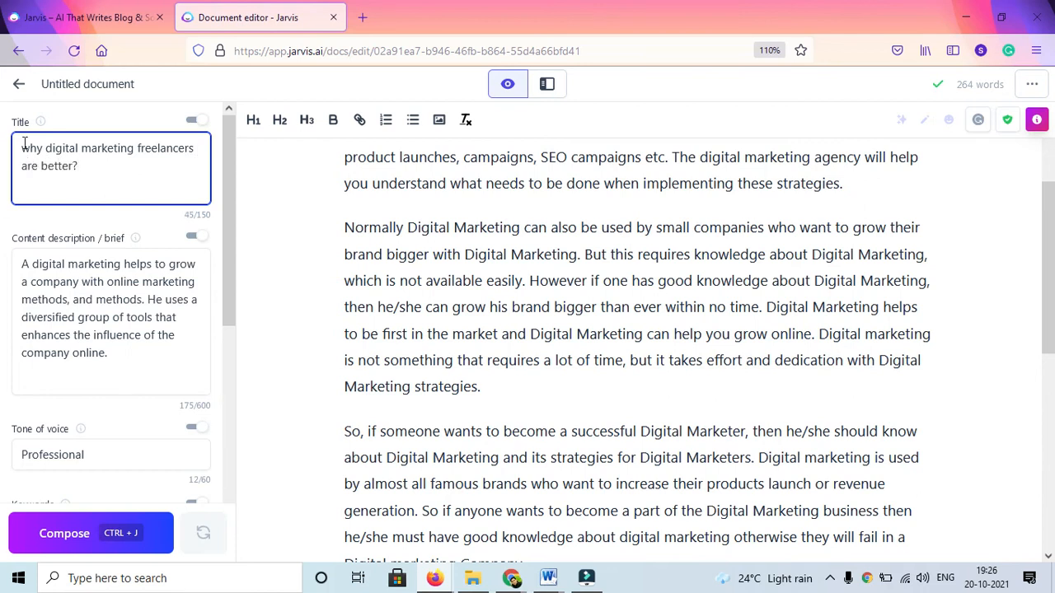
{"action": "type", "text": "?"}
- Try to add "freelancer" as a fourth keyword, and compose further article text from the freelancer title
{"action": "scroll", "coordinate": [225, 297], "scroll_direction": "down", "scroll_amount": 3}
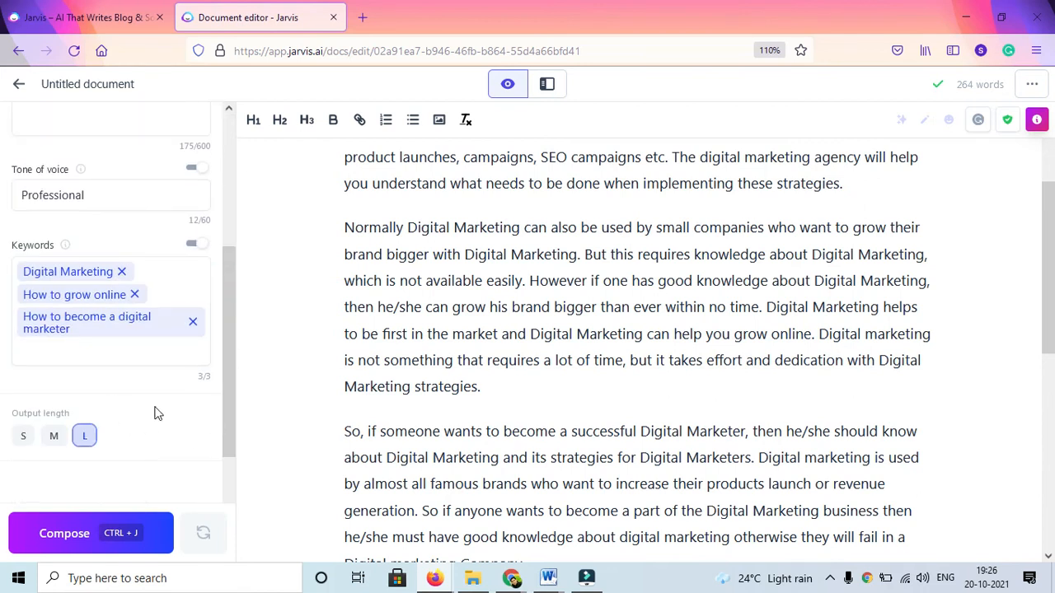
{"action": "left_click", "coordinate": [101, 358]}
{"action": "type", "text": "freelancer"}
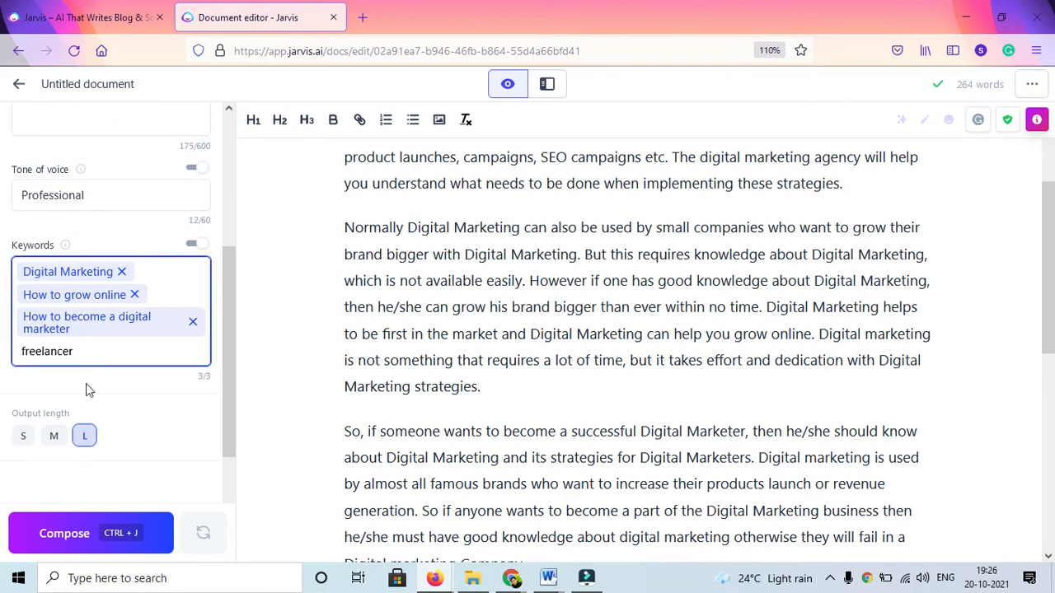
{"action": "left_click", "coordinate": [172, 376]}
{"action": "left_click", "coordinate": [141, 353]}
{"action": "left_click", "coordinate": [103, 532]}
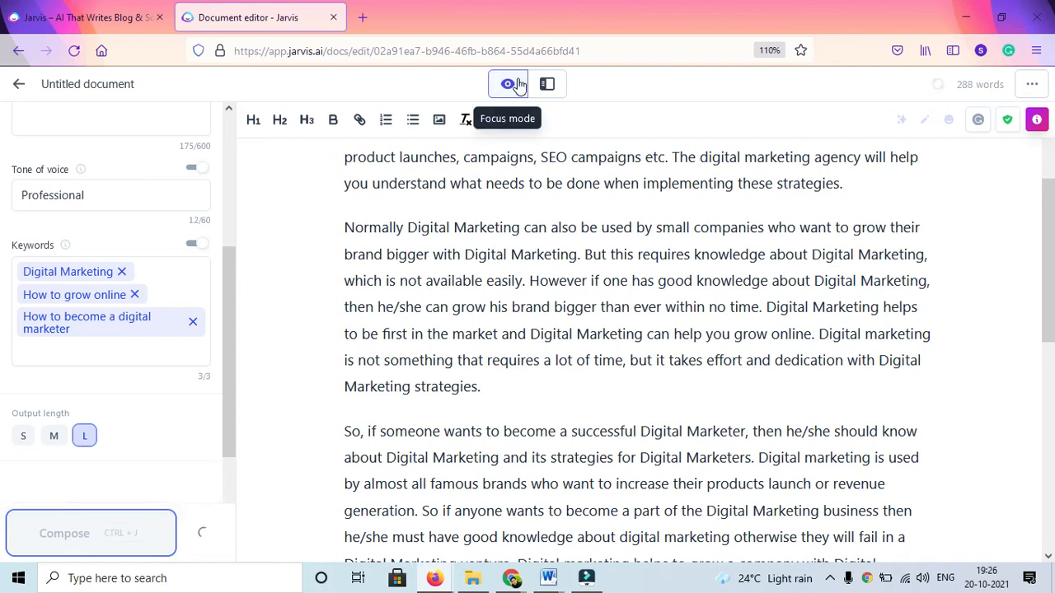
- Look through the composed article text, and switch the editor from focus mode to the view with content templates
{"action": "left_click_drag", "start_coordinate": [1052, 254], "coordinate": [1053, 441]}
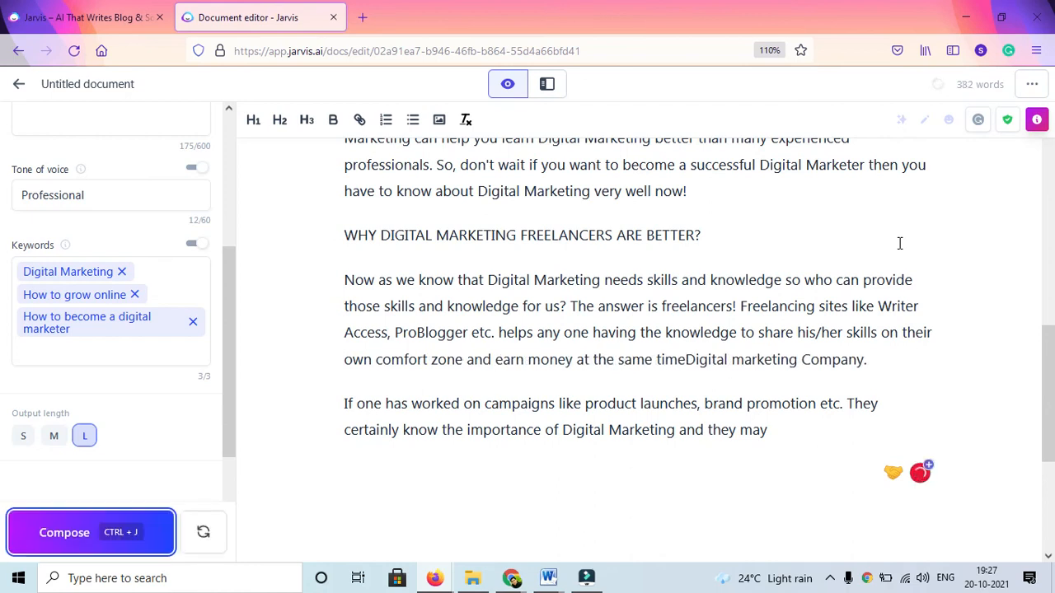
{"action": "left_click_drag", "start_coordinate": [1050, 365], "coordinate": [1035, 140]}
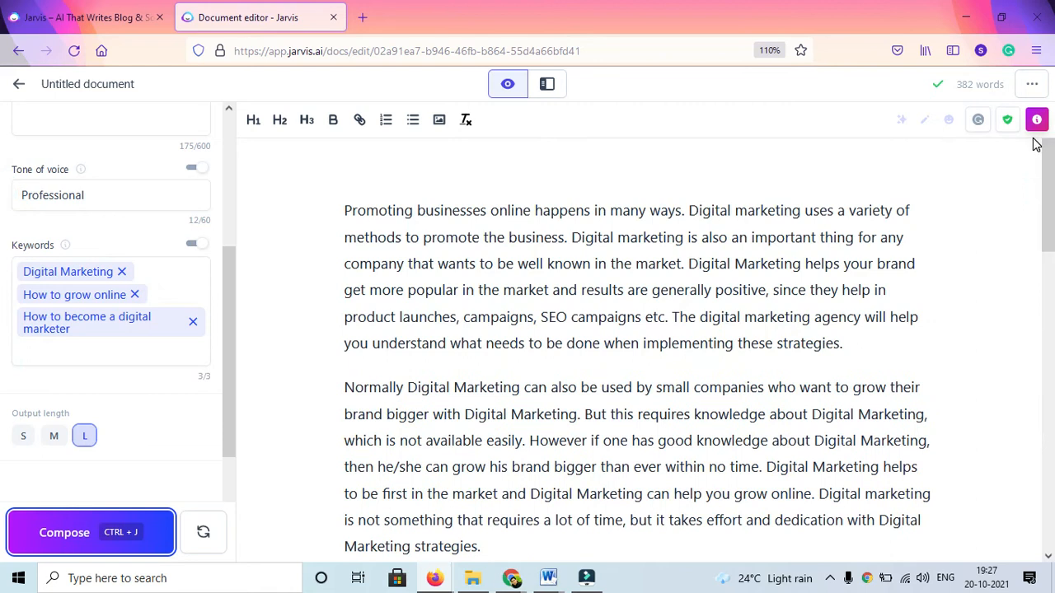
{"action": "left_click", "coordinate": [544, 93]}
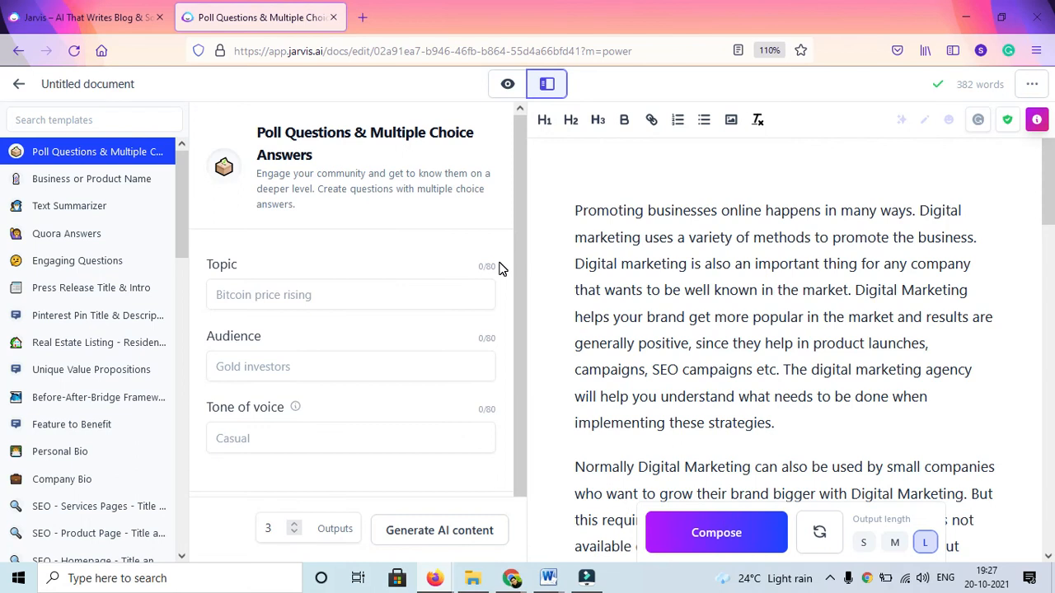
{"action": "scroll", "coordinate": [385, 298], "scroll_direction": "down", "scroll_amount": 1}
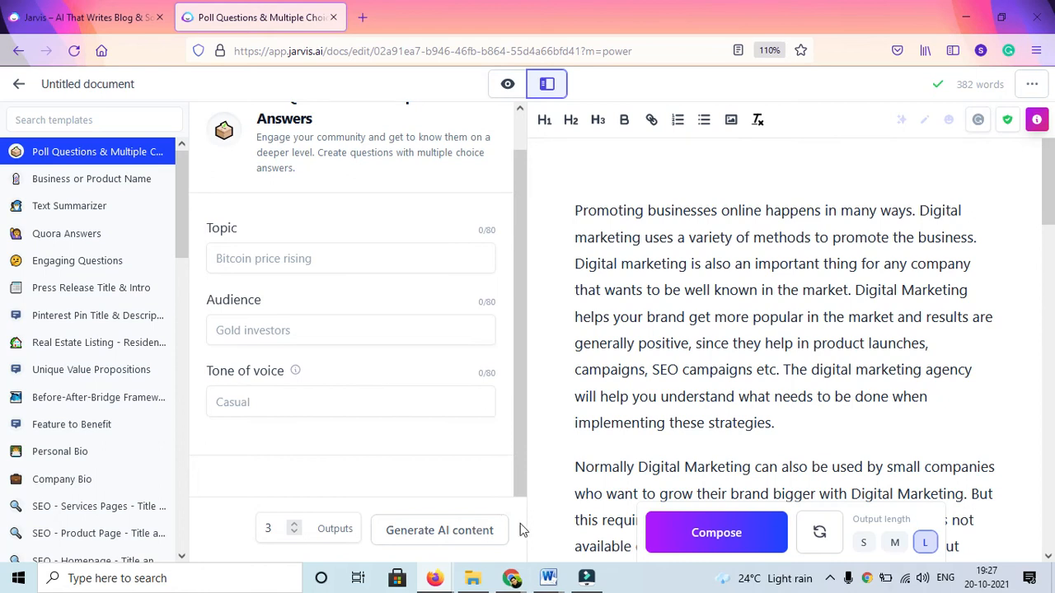
{"action": "scroll", "coordinate": [629, 467], "scroll_direction": "down", "scroll_amount": 12}
{"action": "left_click", "coordinate": [701, 200]}
- Set the poll template's topic to "digital marketing freelancing" and its audience to "freelancers"
{"action": "left_click", "coordinate": [308, 254]}
{"action": "type", "text": "digital marketing freelancing"}
{"action": "left_click", "coordinate": [307, 329]}
{"action": "type", "text": "fre"}
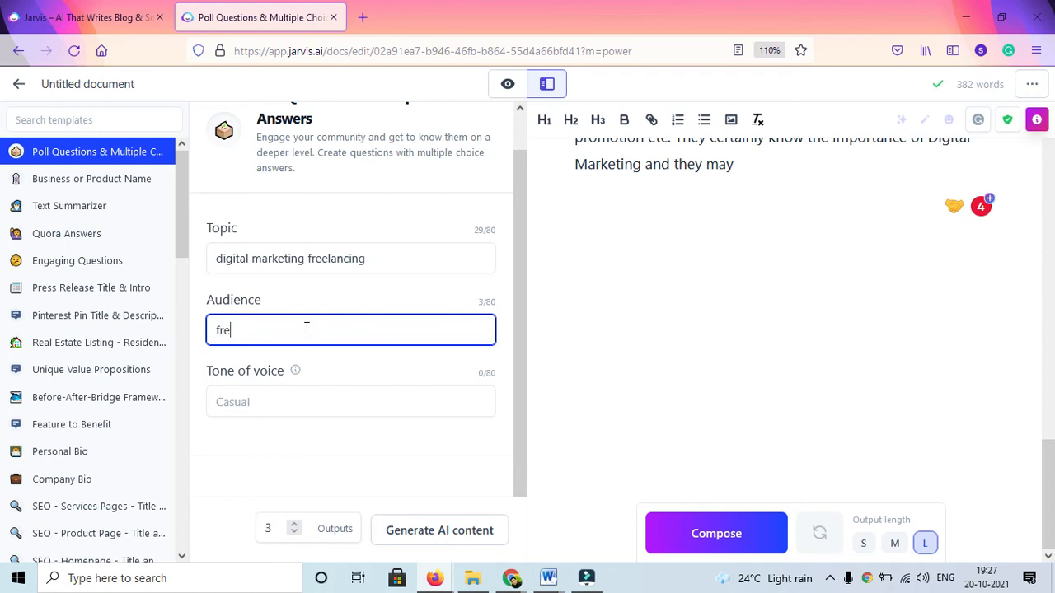
{"action": "type", "text": "elancing"}
{"action": "key", "text": "ctrl+a"}
{"action": "key", "text": "BackSpace"}
{"action": "type", "text": "freelance"}
- Set the poll's tone of voice to "Professional" and generate three outputs of poll questions with answers
{"action": "left_click", "coordinate": [301, 402]}
{"action": "type", "text": "Professional"}
{"action": "left_click", "coordinate": [420, 532]}
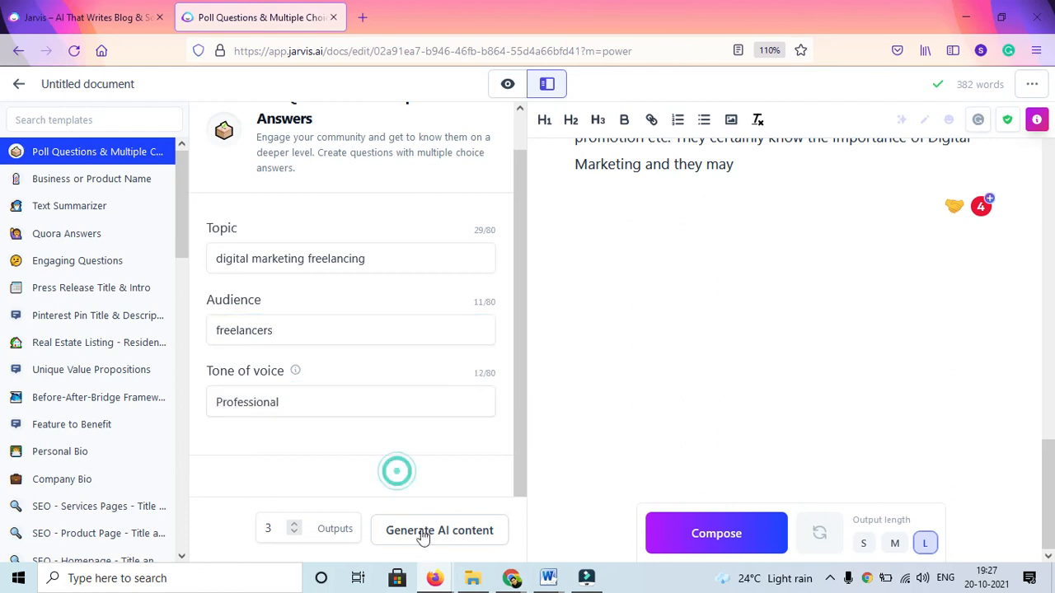
{"action": "left_click", "coordinate": [429, 543]}
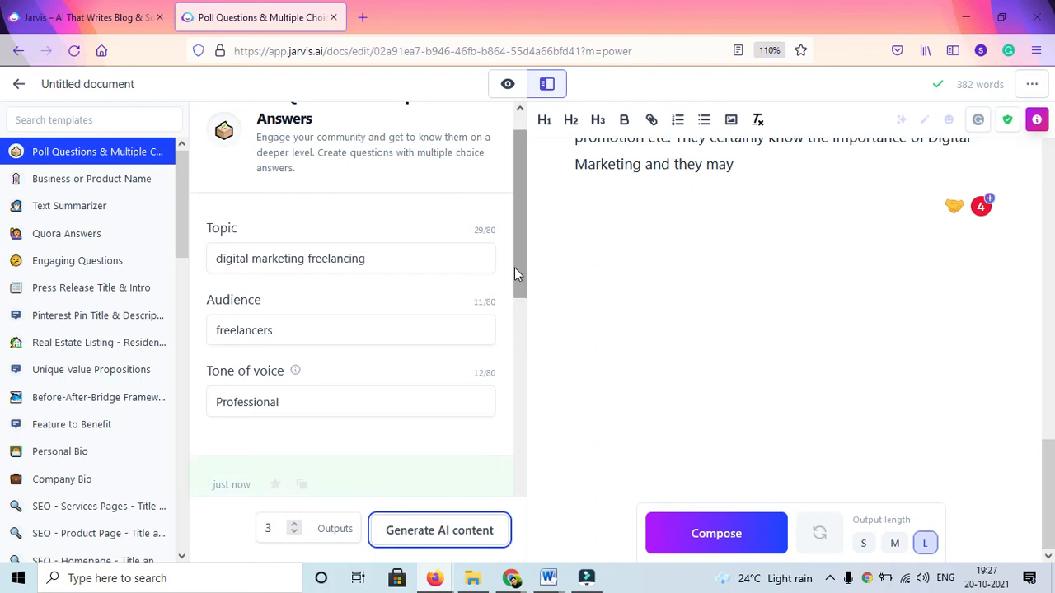
- Read through the generated poll questions and their multiple-choice answers
{"action": "left_click_drag", "start_coordinate": [516, 267], "coordinate": [529, 398]}
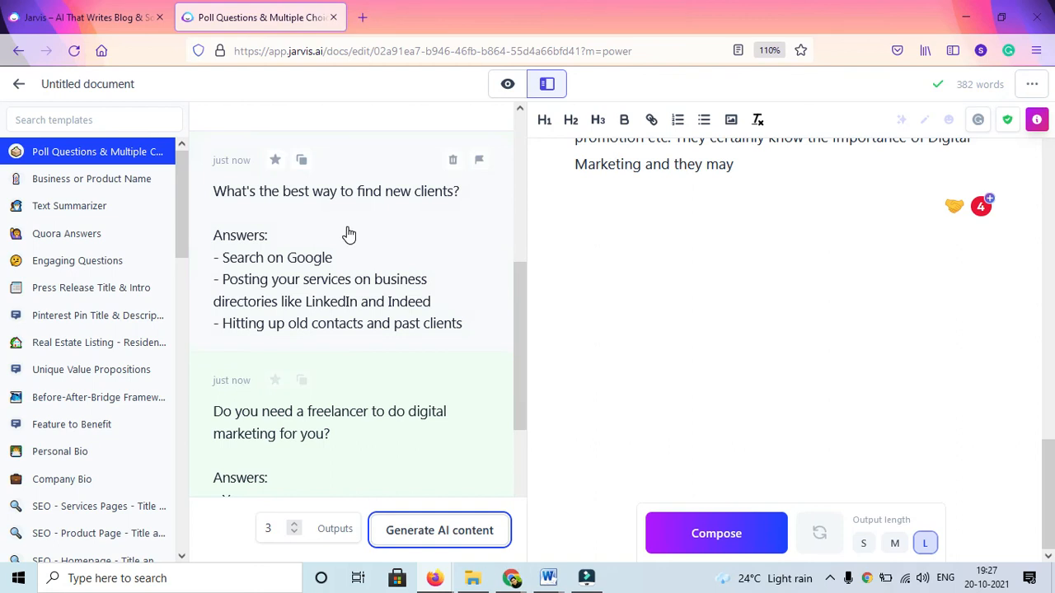
{"action": "scroll", "coordinate": [302, 340], "scroll_direction": "down", "scroll_amount": 4}
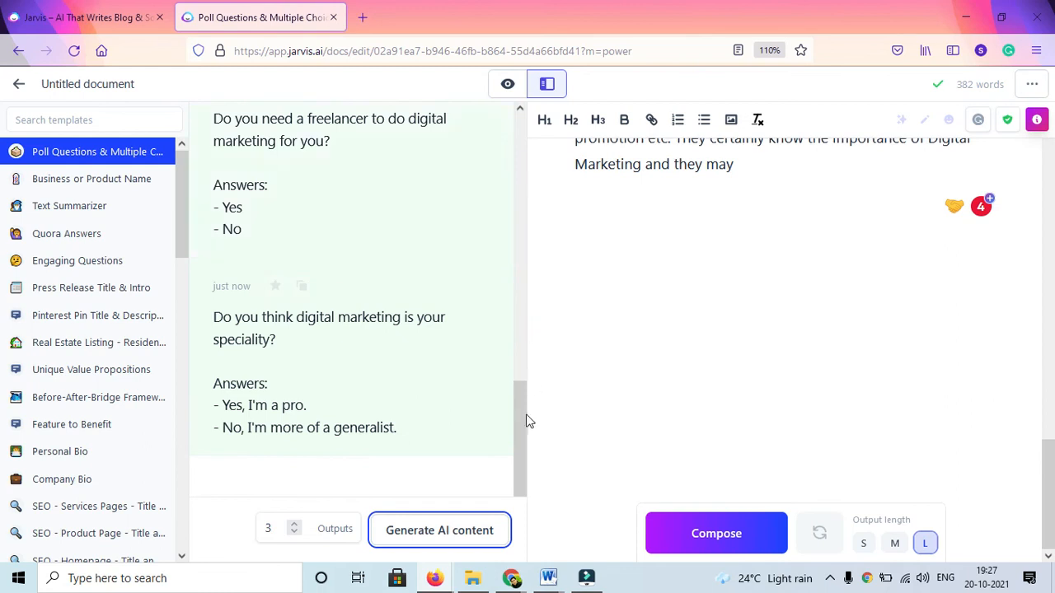
{"action": "left_click_drag", "start_coordinate": [522, 416], "coordinate": [530, 383]}
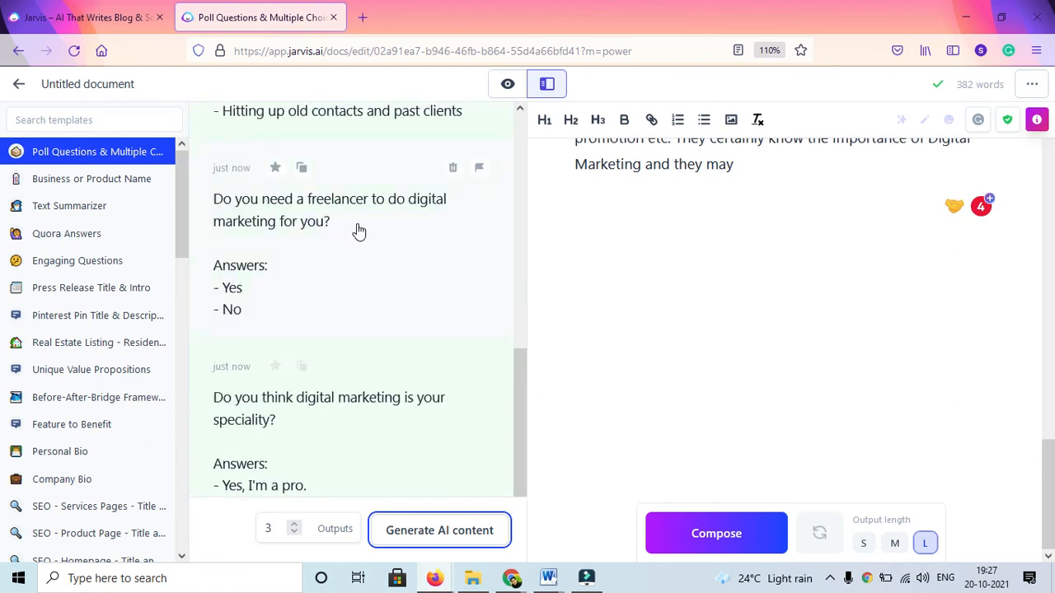
{"action": "left_click_drag", "start_coordinate": [527, 440], "coordinate": [544, 336]}
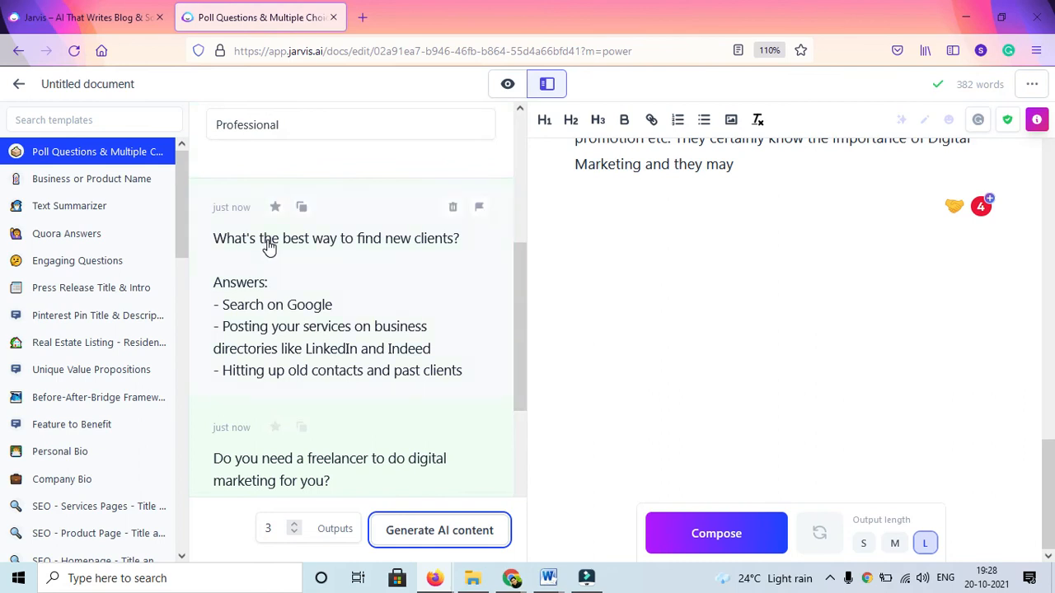
- Open the poll question about finding new clients in its own window, close it, and view the remaining poll questions
{"action": "left_click", "coordinate": [295, 313]}
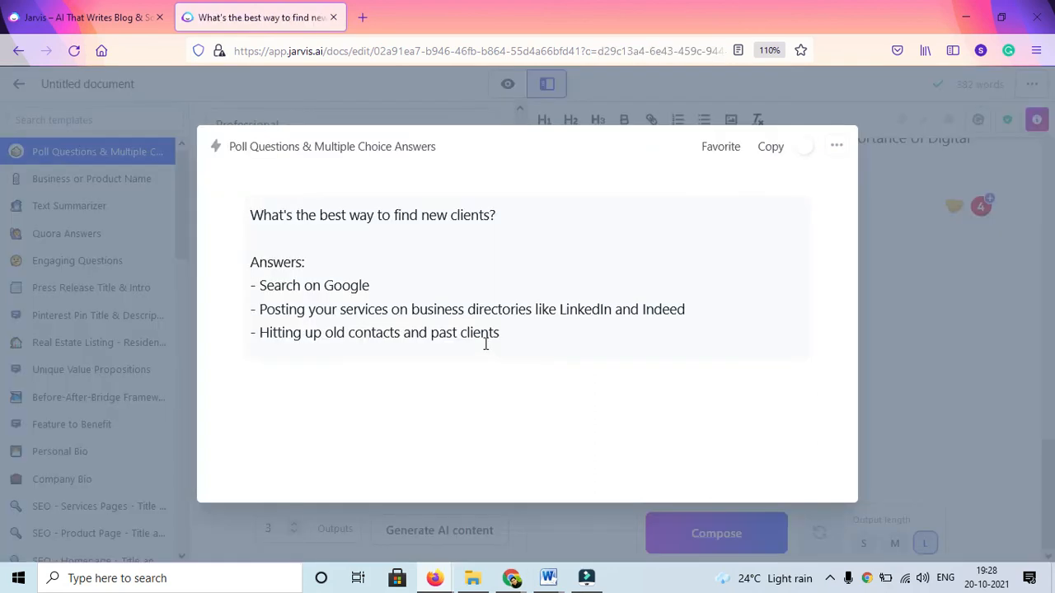
{"action": "left_click", "coordinate": [332, 287]}
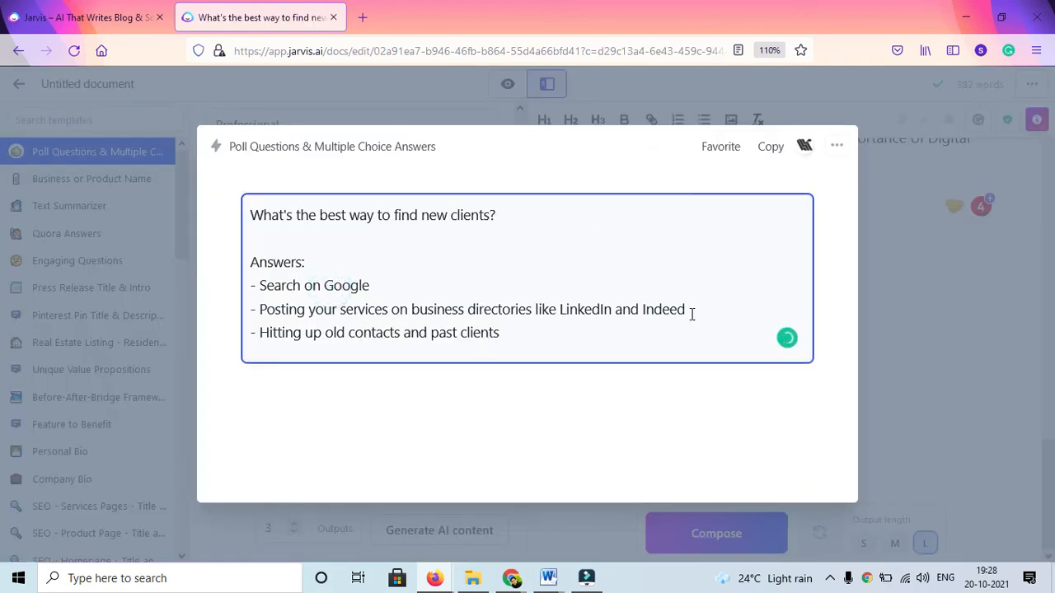
{"action": "left_click", "coordinate": [799, 412]}
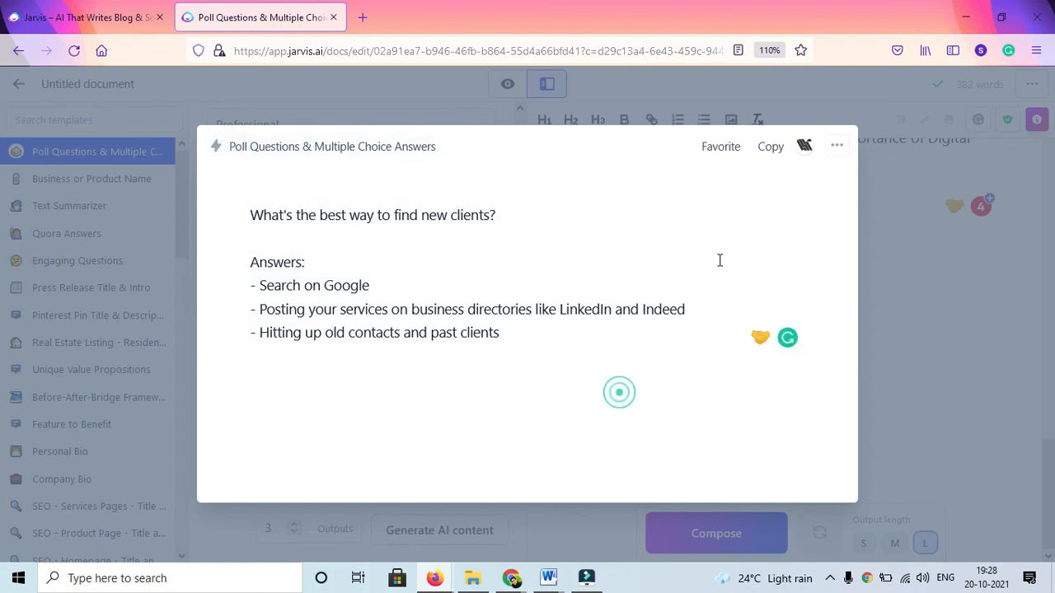
{"action": "left_click", "coordinate": [886, 252]}
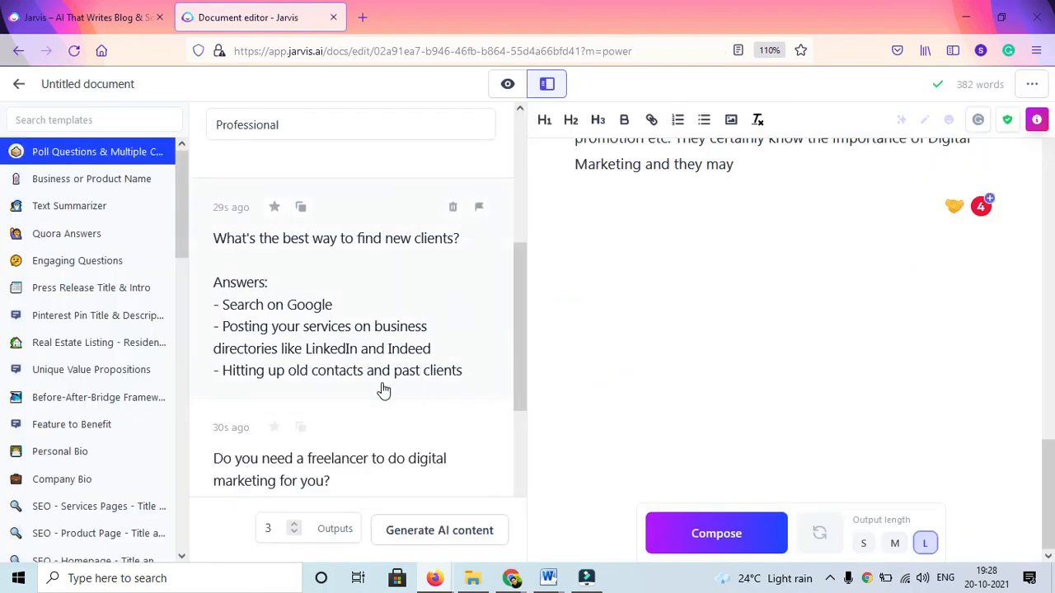
{"action": "scroll", "coordinate": [382, 391], "scroll_direction": "down", "scroll_amount": 5}
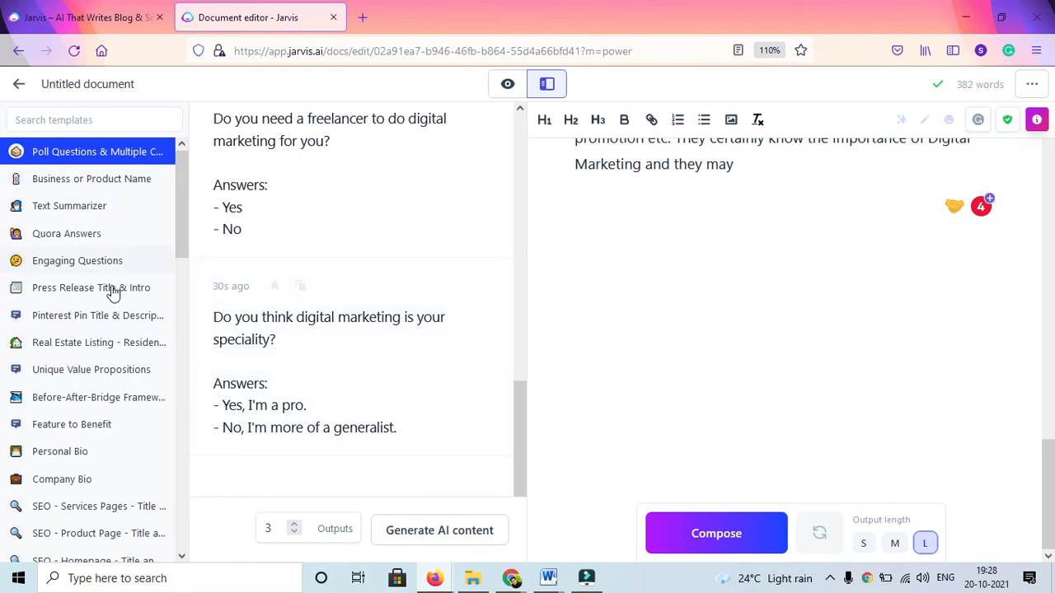
- Open the Text Summarizer template and look through the article from beginning to end alongside it
{"action": "left_click_drag", "start_coordinate": [187, 217], "coordinate": [176, 165]}
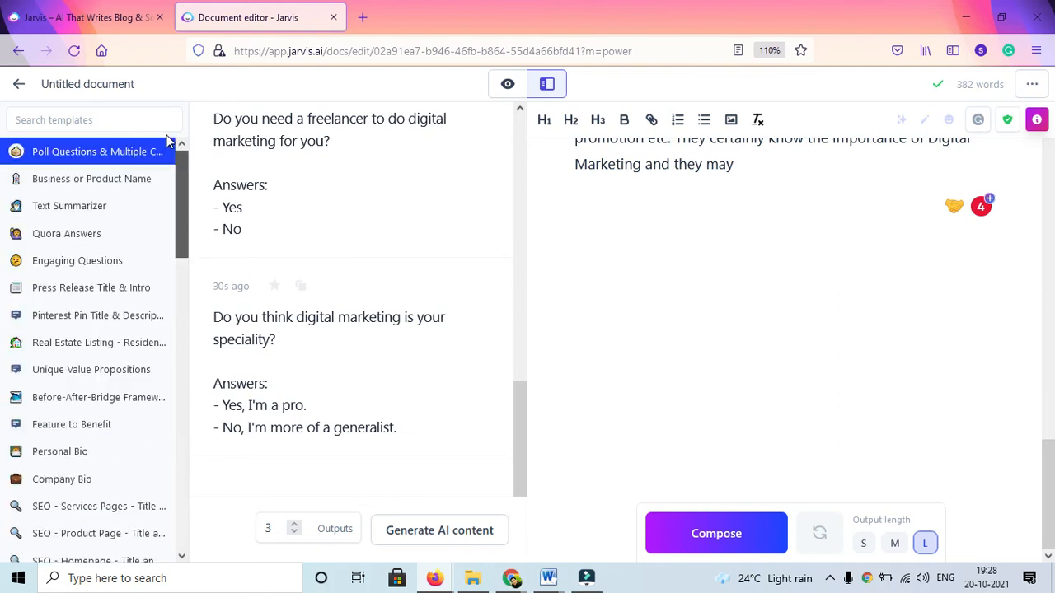
{"action": "left_click", "coordinate": [79, 220]}
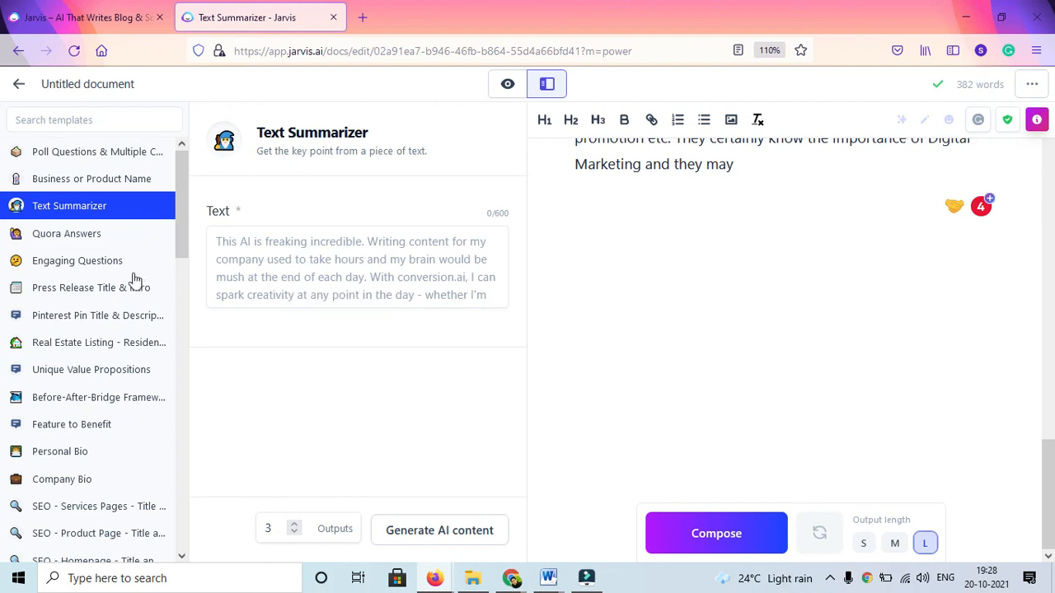
{"action": "mouse_move", "coordinate": [178, 231]}
{"action": "left_mouse_down"}
{"action": "mouse_move", "coordinate": [185, 321]}
{"action": "mouse_move", "coordinate": [173, 453]}
{"action": "mouse_move", "coordinate": [182, 215]}
{"action": "left_mouse_up"}
{"action": "scroll", "coordinate": [764, 256], "scroll_direction": "up", "scroll_amount": 10}
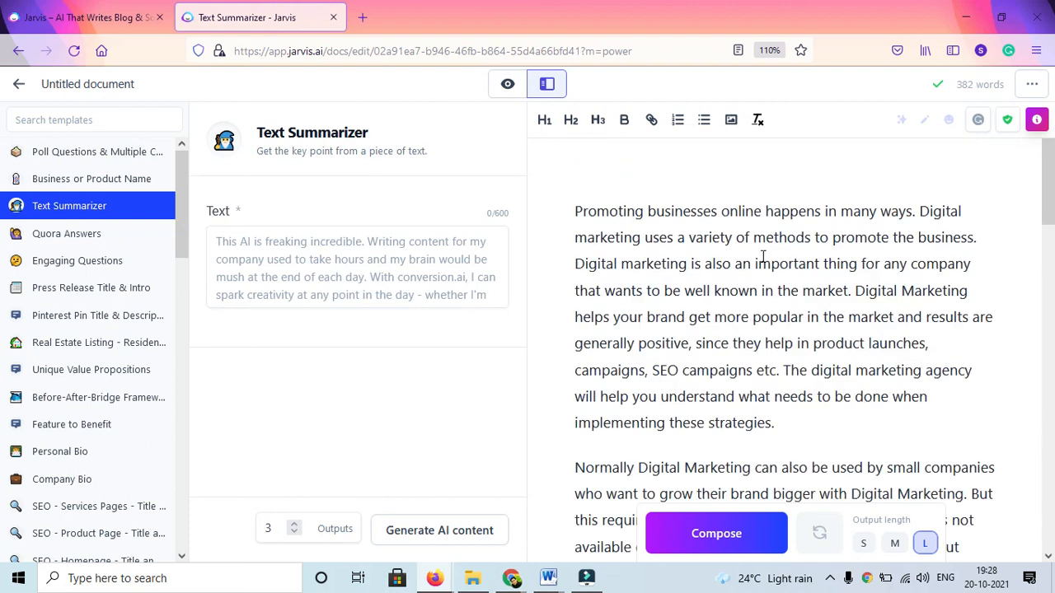
{"action": "left_click", "coordinate": [736, 237]}
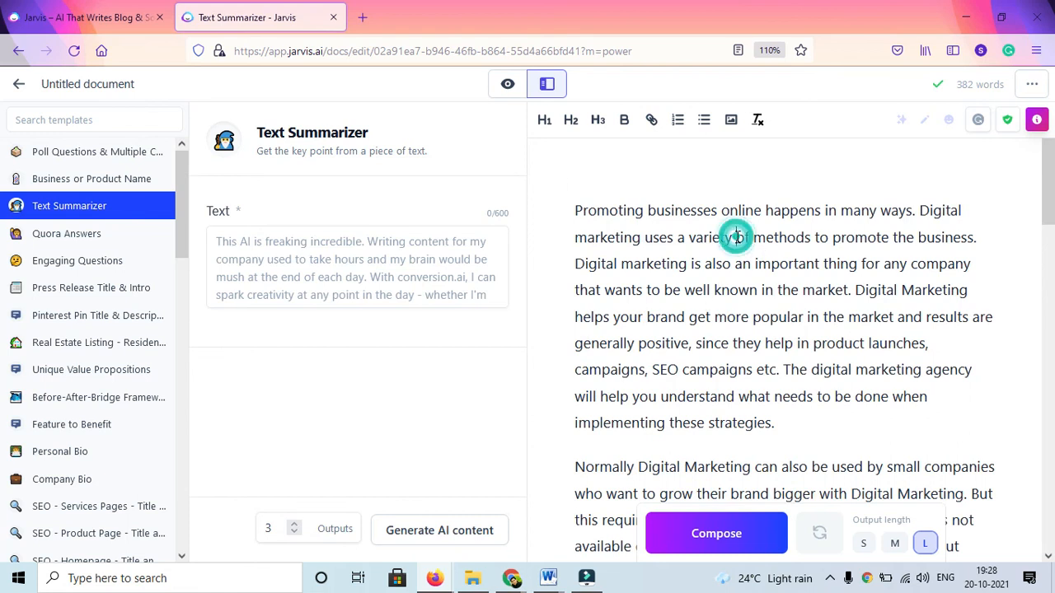
{"action": "scroll", "coordinate": [753, 330], "scroll_direction": "down", "scroll_amount": 10}
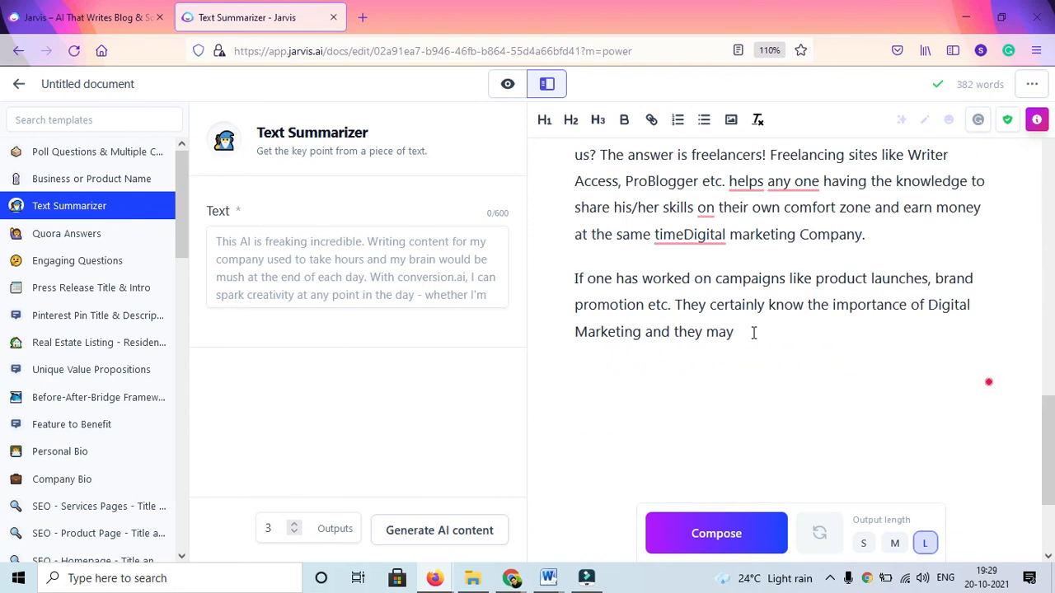
{"action": "scroll", "coordinate": [754, 332], "scroll_direction": "up", "scroll_amount": 10}
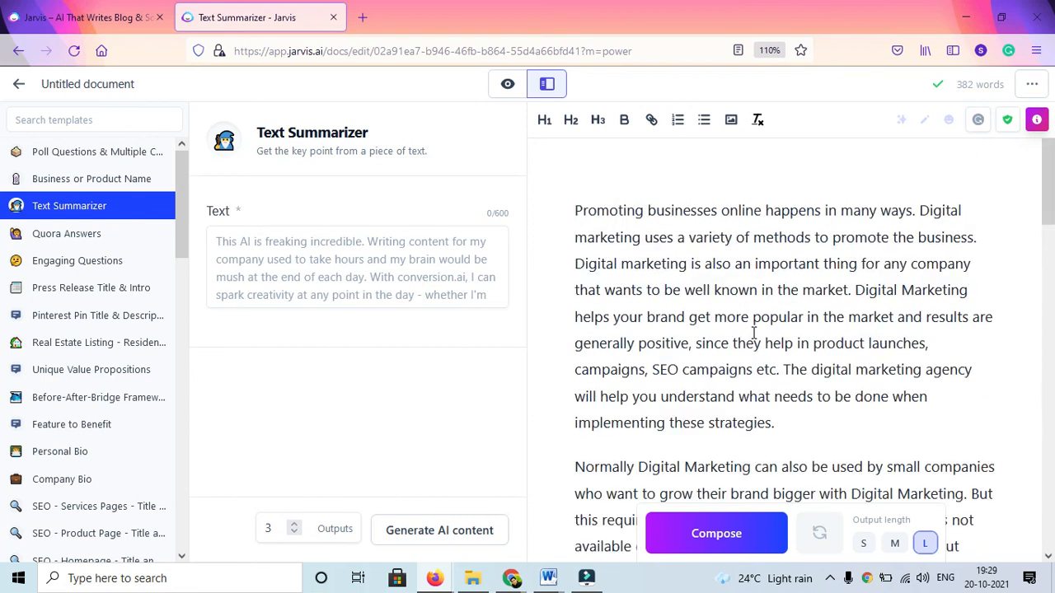
- Return the editor to focus mode and select the text of the article's first paragraph
{"action": "left_click", "coordinate": [508, 79]}
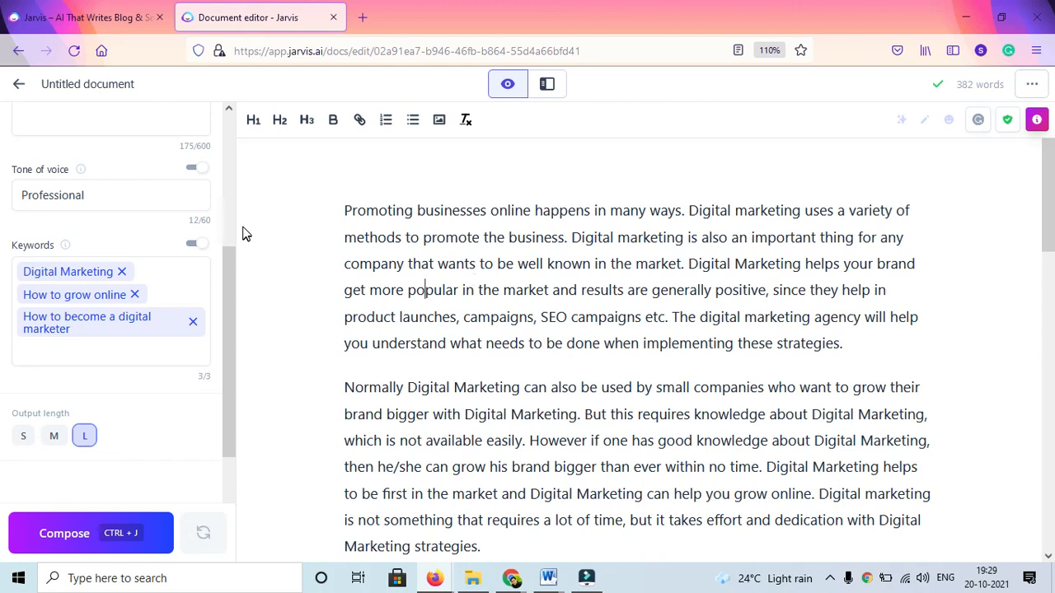
{"action": "left_click_drag", "start_coordinate": [337, 216], "coordinate": [496, 356]}
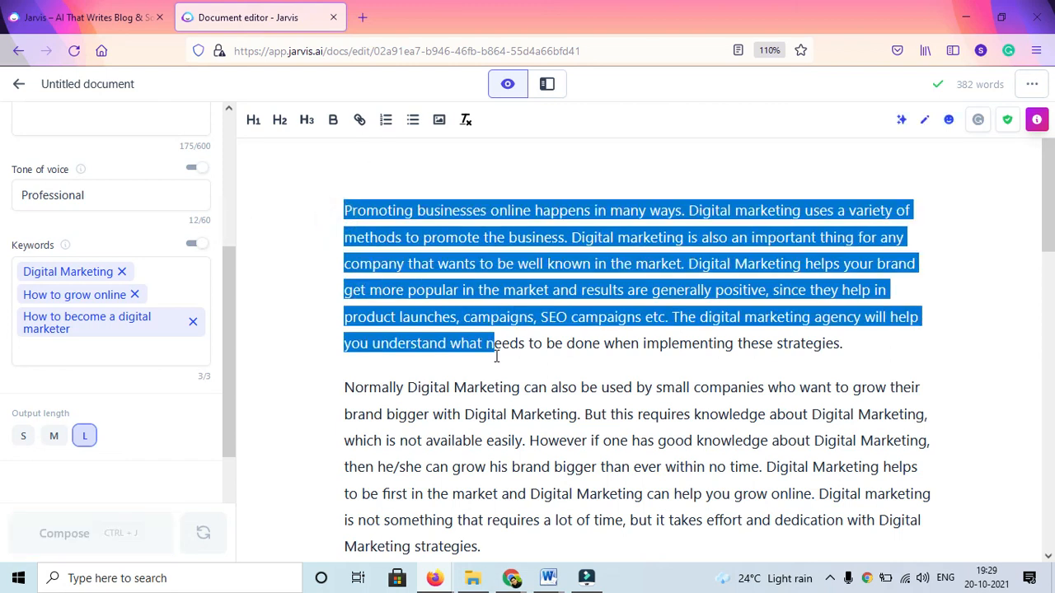